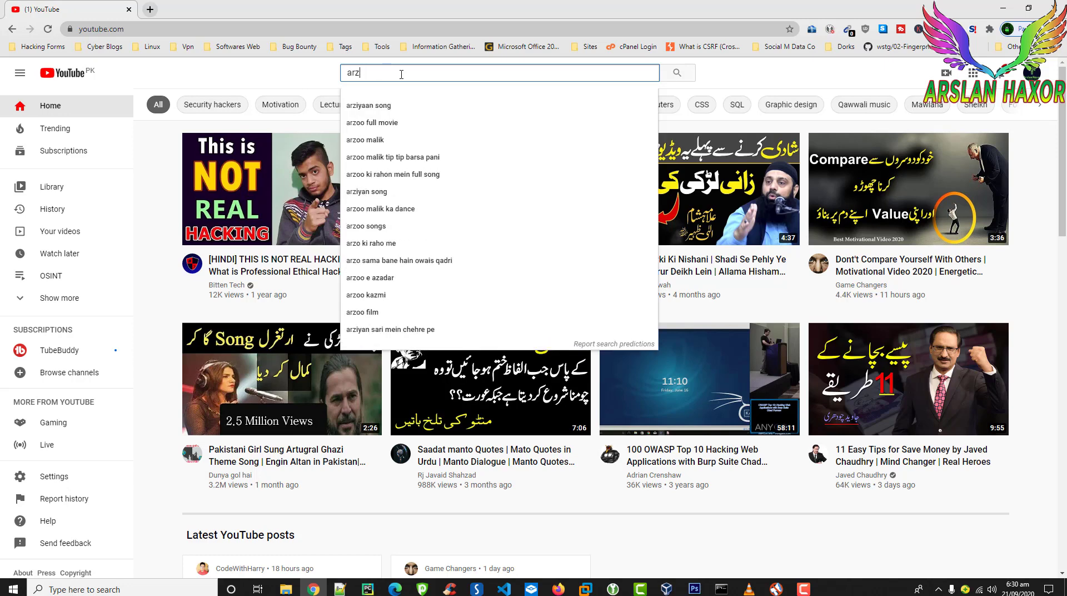
Search YouTube for "arslan haxor" and open the matching channel from the results.
key(BackSpace)
key(BackSpace)
key(BackSpace)
key(BackSpace)
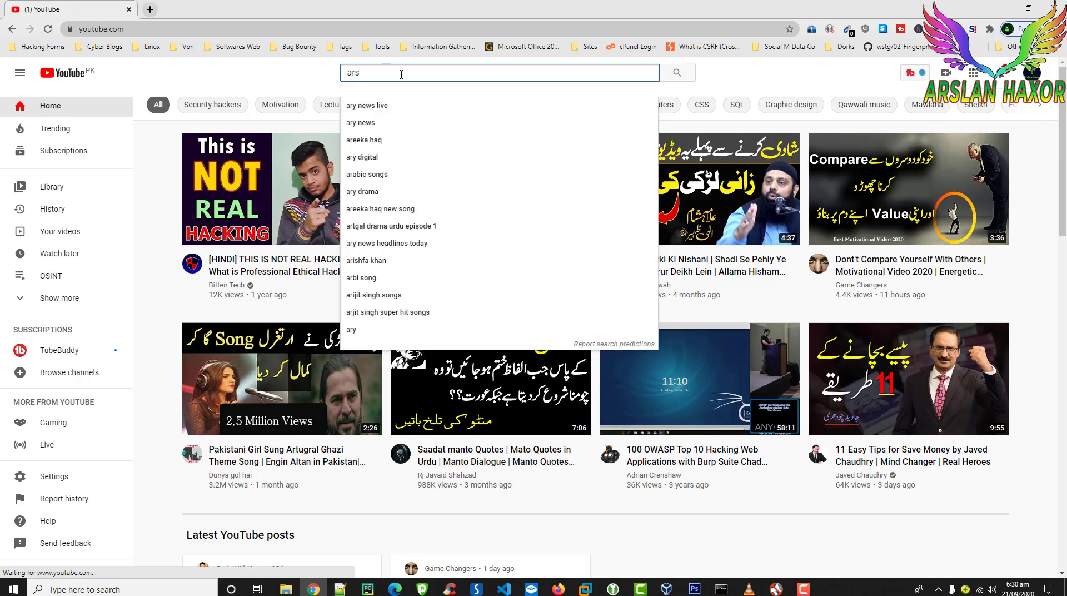
text(slan haxor)
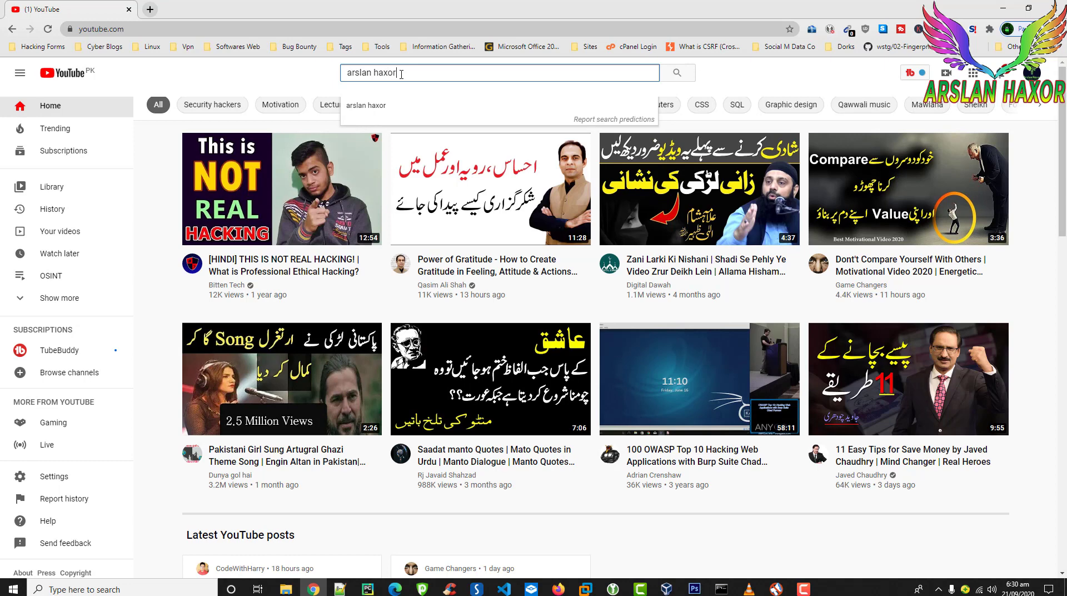
key(Return)
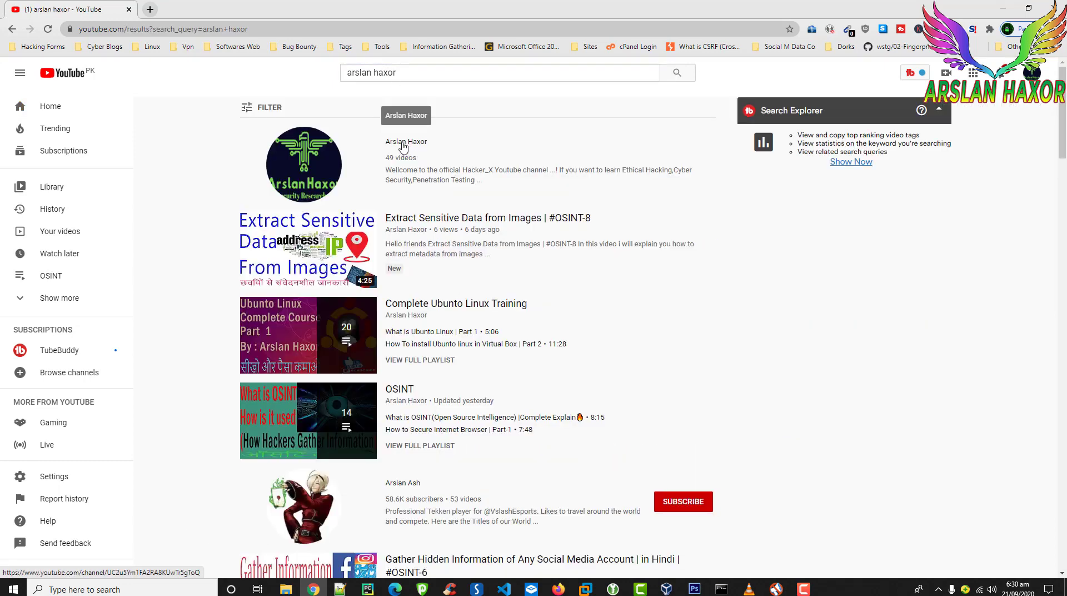
click(403, 144)
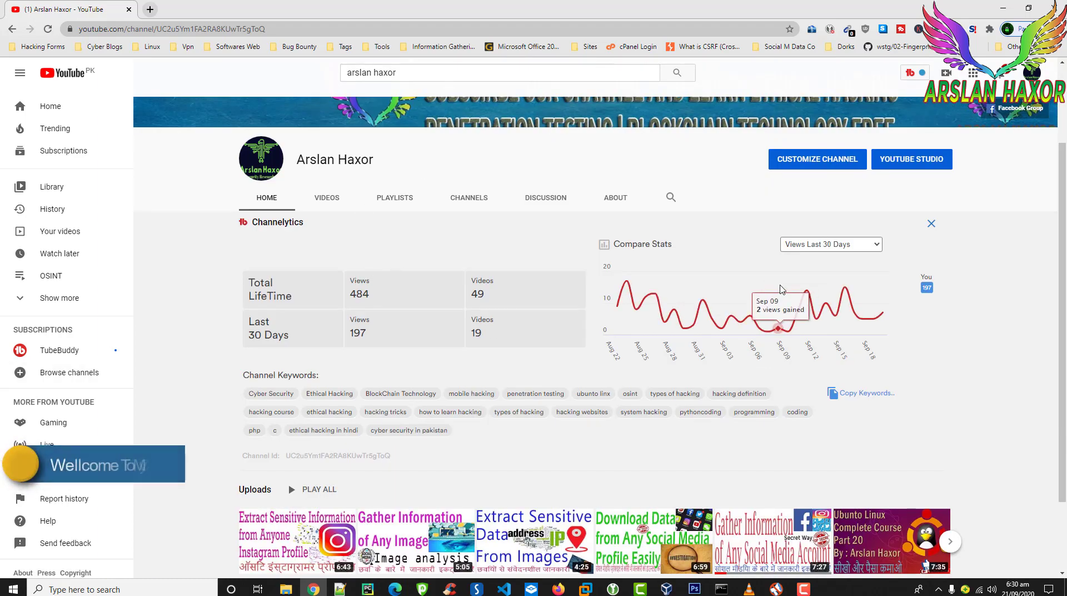
Show the channel's uploaded videos and temporarily outline the channel name and the Facebook Group link.
scroll(342, 141, down, 1)
click(326, 142)
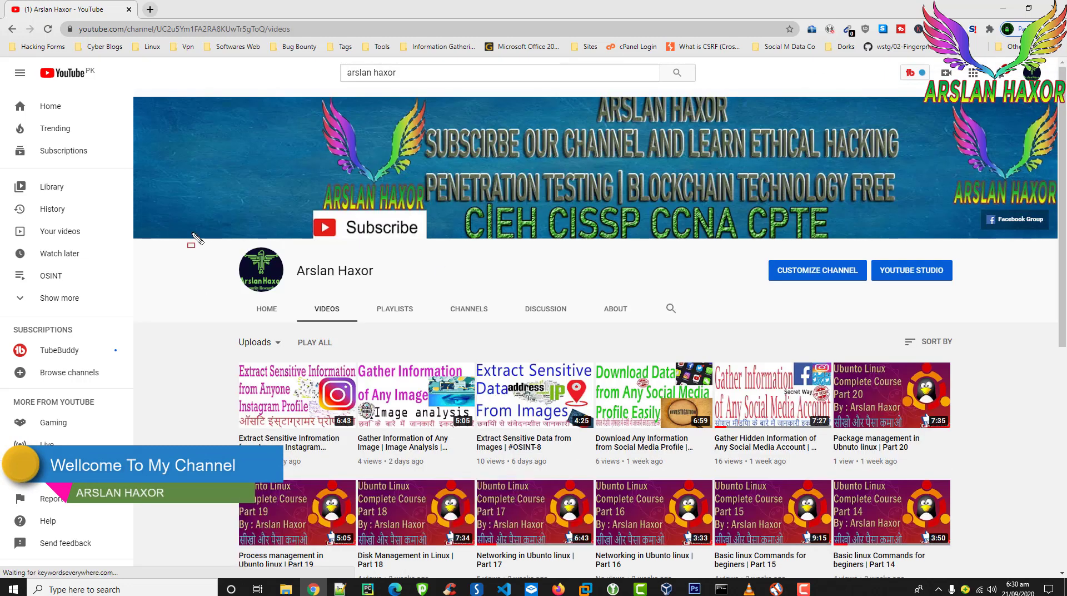
drag(192, 233, 425, 296)
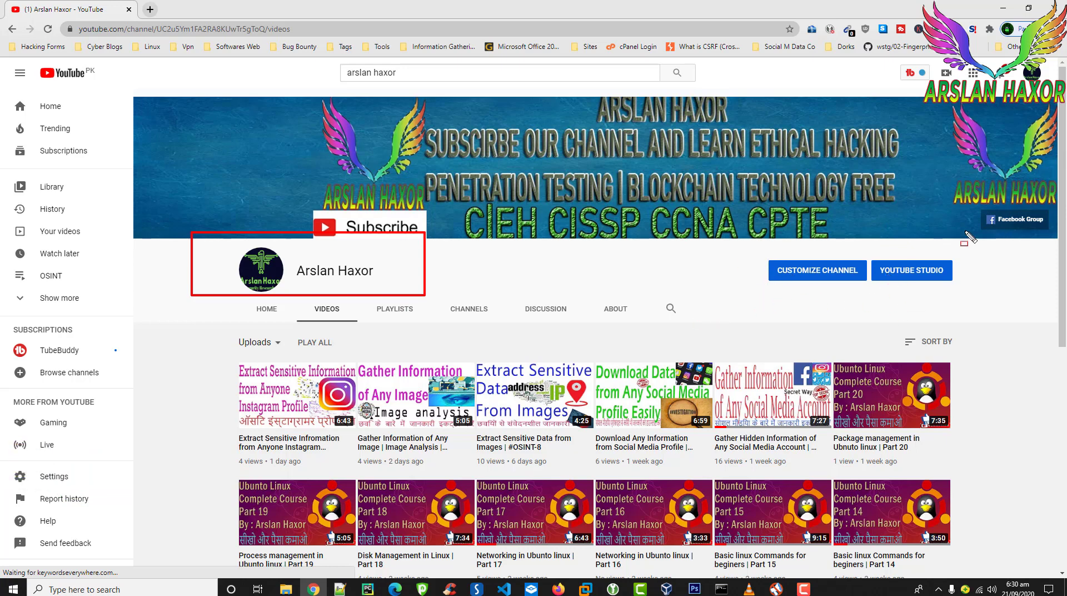
drag(930, 203, 1053, 235)
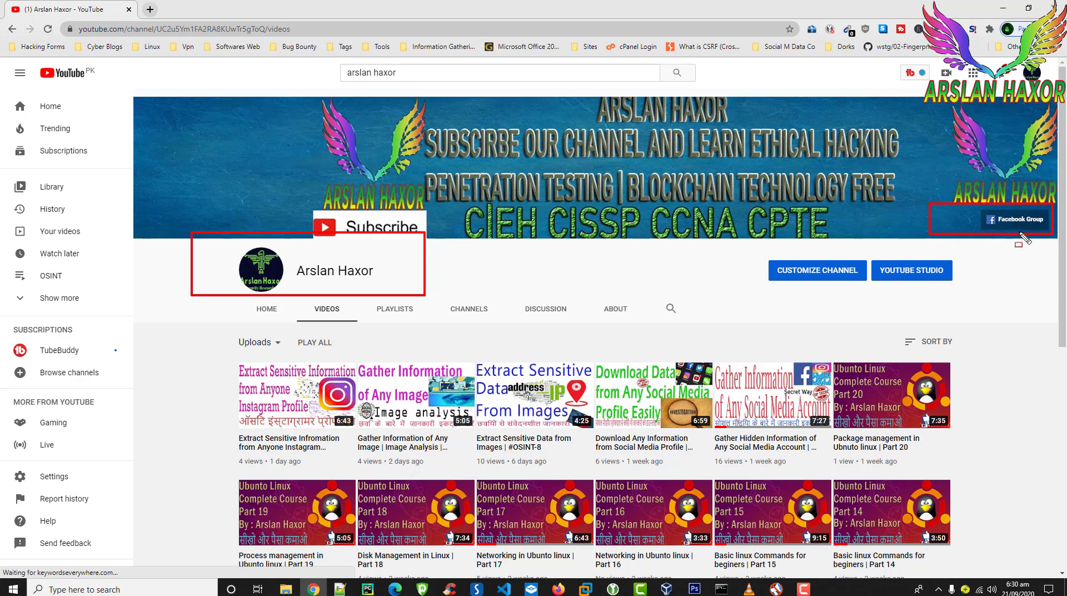
key(Escape)
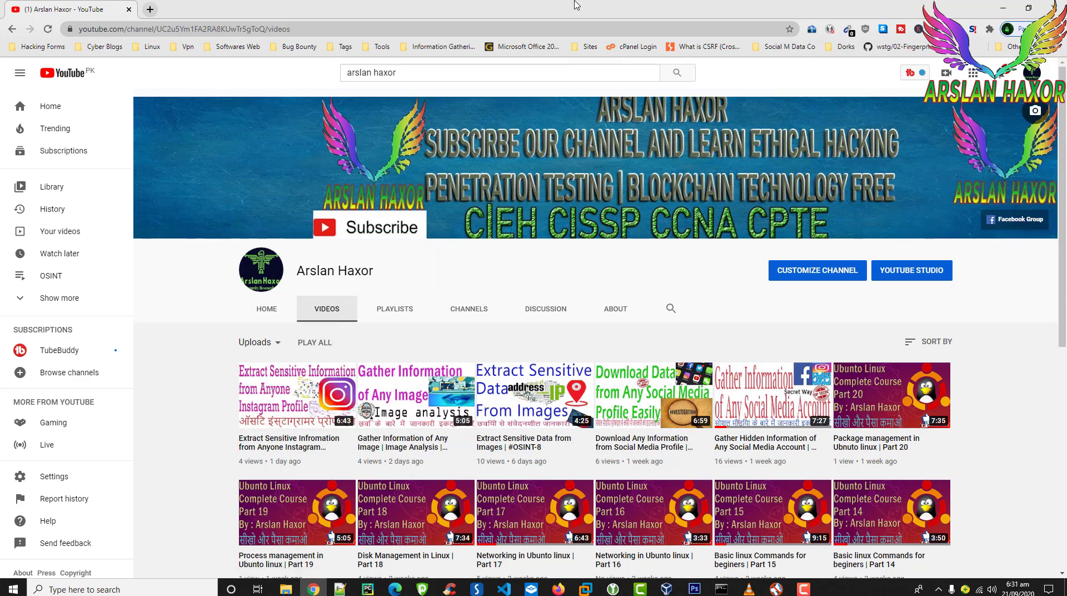
Replace the YouTube page with a fresh tab and open the Advangle site through a Google search for advangle.com.
click(149, 9)
click(128, 9)
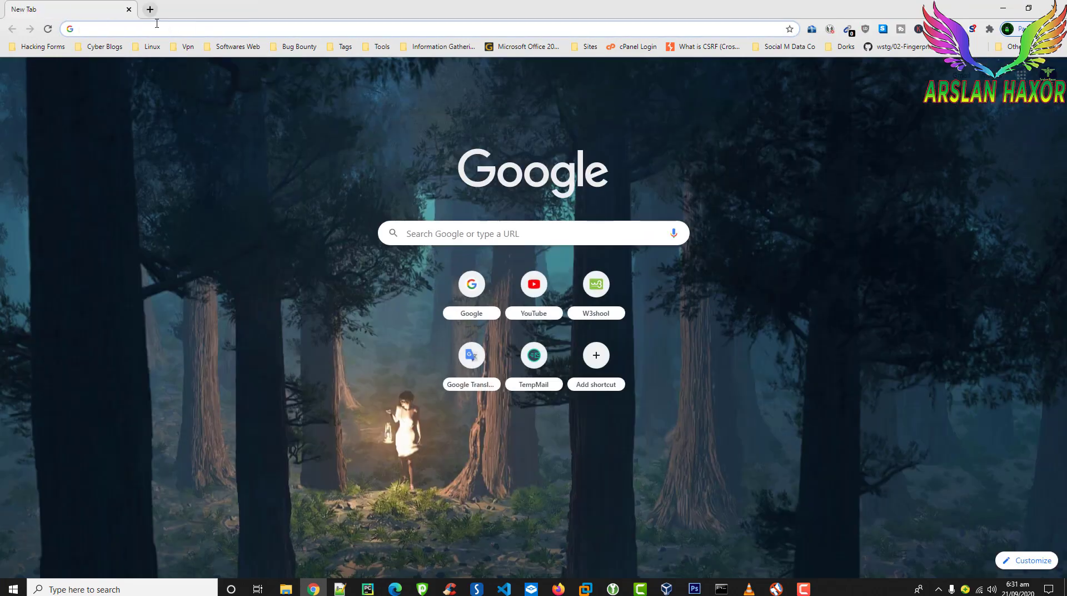
text(ad)
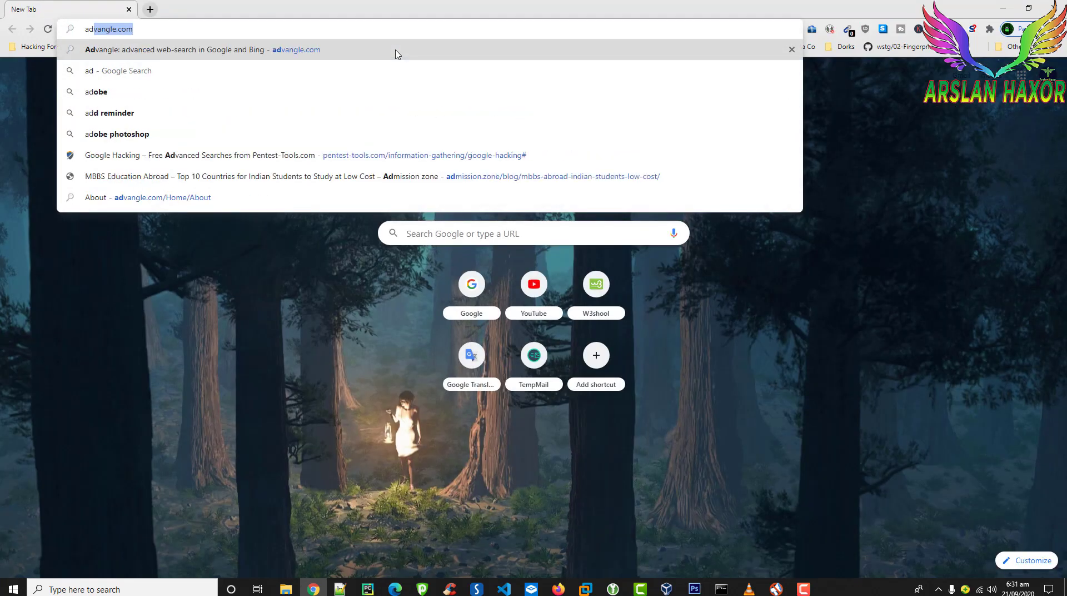
key(Right)
key(Down)
key(Return)
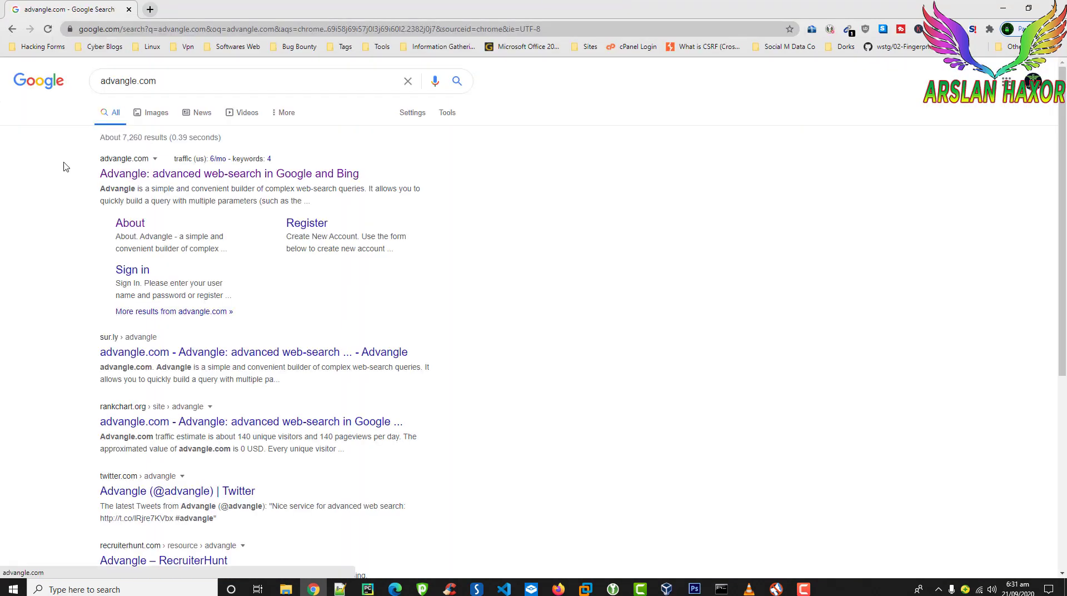
click(185, 180)
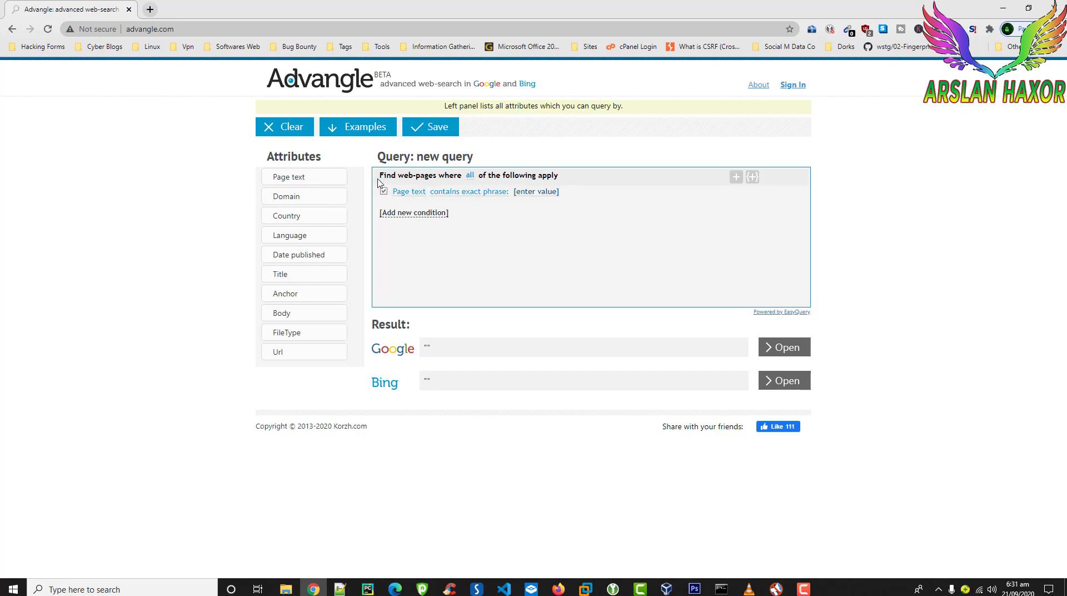
Delete the default empty Page text condition from the new query.
drag(372, 170, 581, 182)
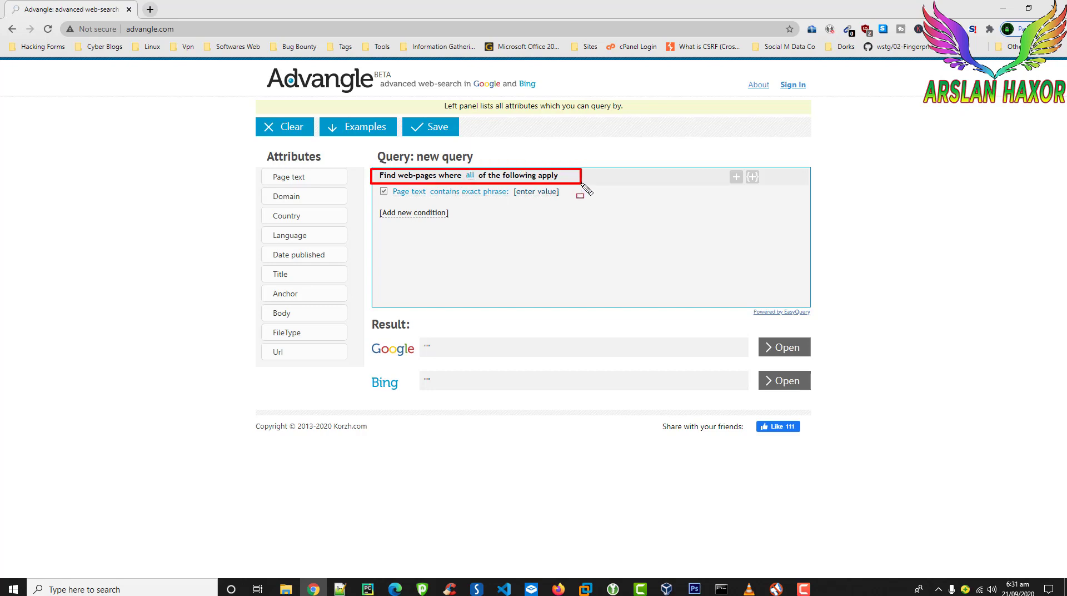
key(Escape)
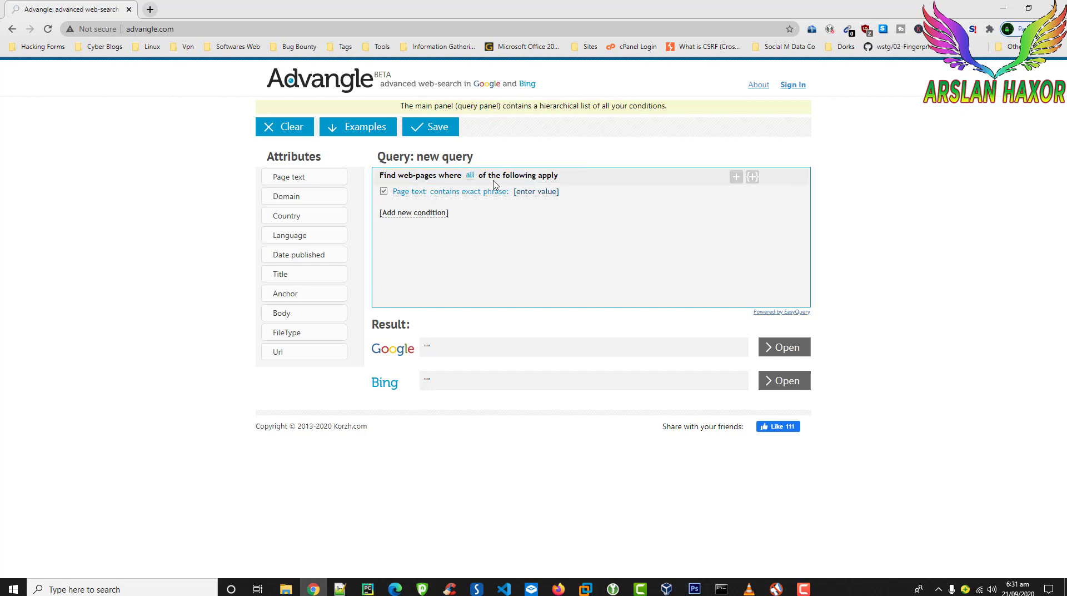
click(470, 177)
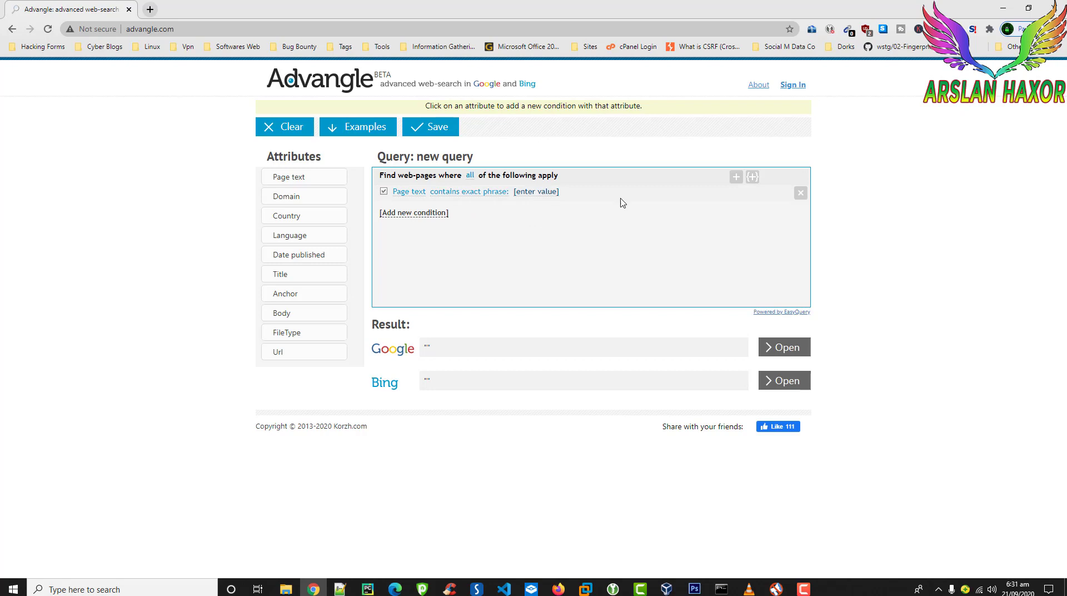
click(801, 193)
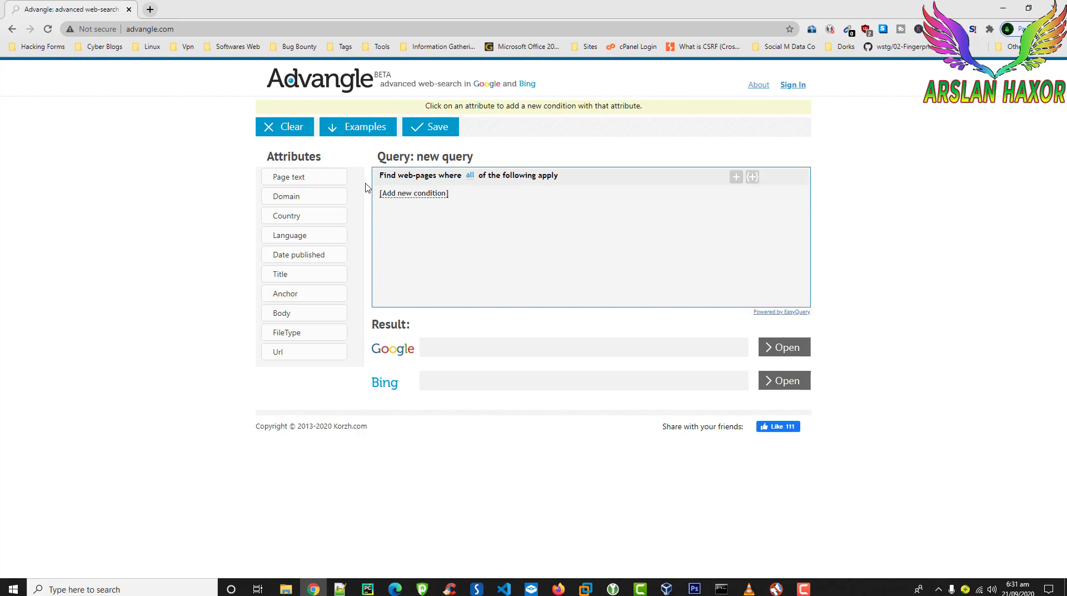
Add a Domain condition to the query that contains google.com.
drag(365, 184, 463, 206)
click(403, 195)
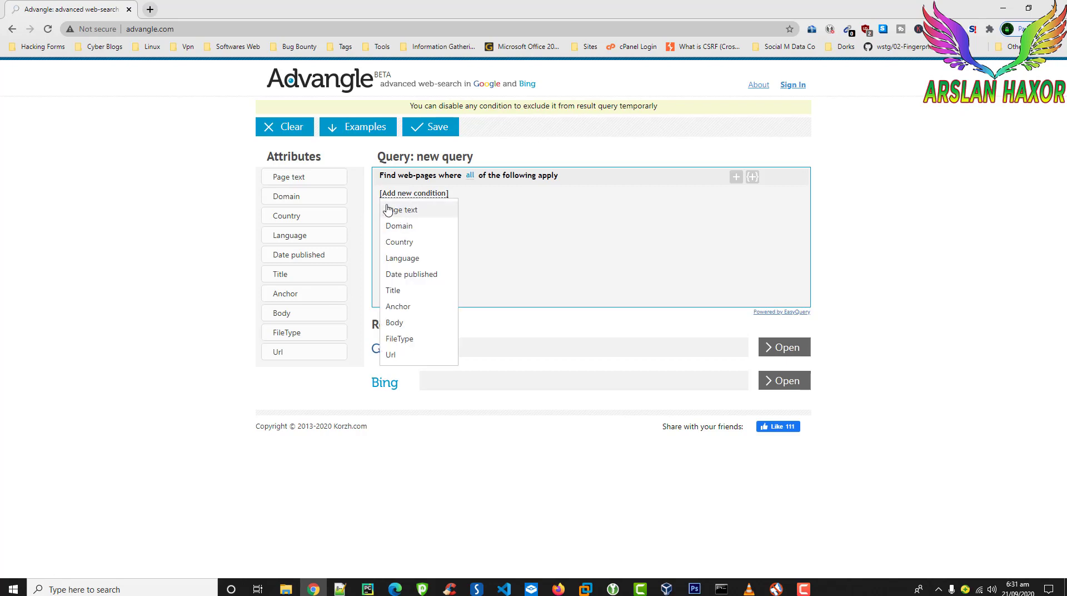
click(396, 228)
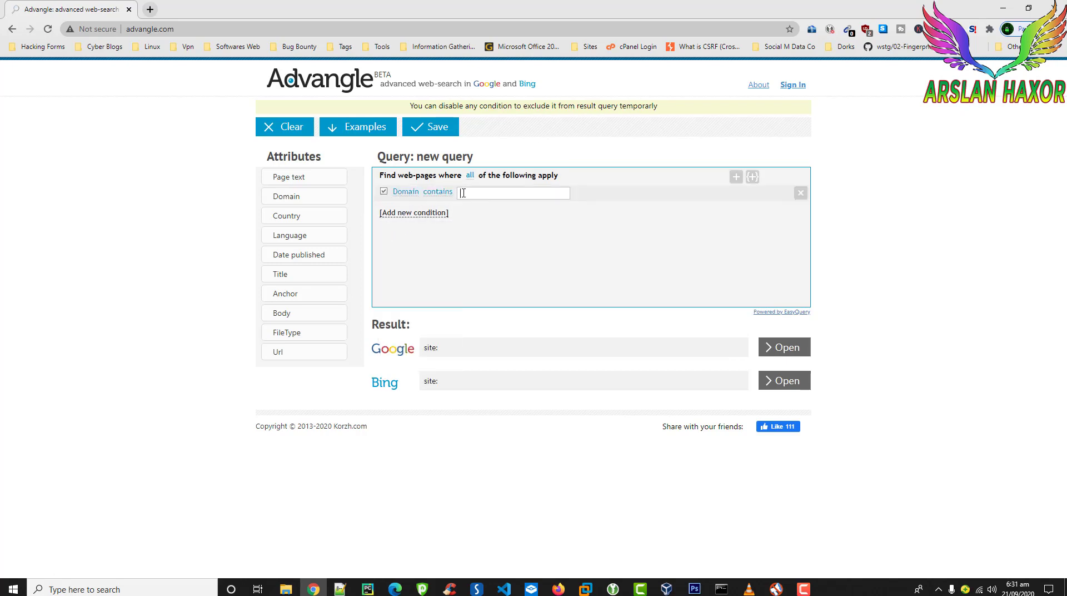
text(google.com)
Add a Title condition to the query that contains "ethical hacking".
click(411, 213)
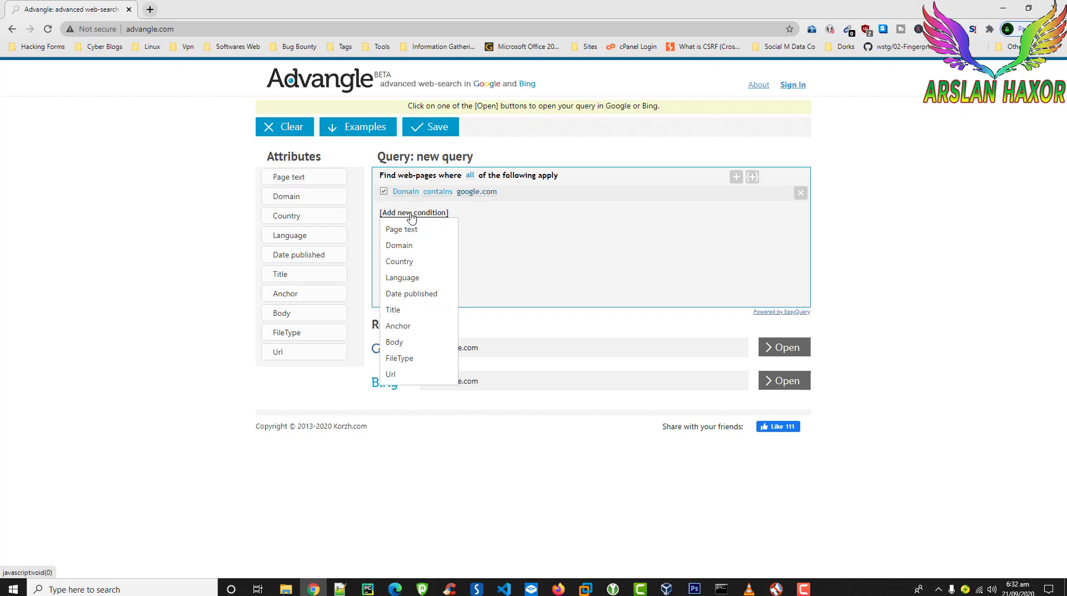
click(400, 310)
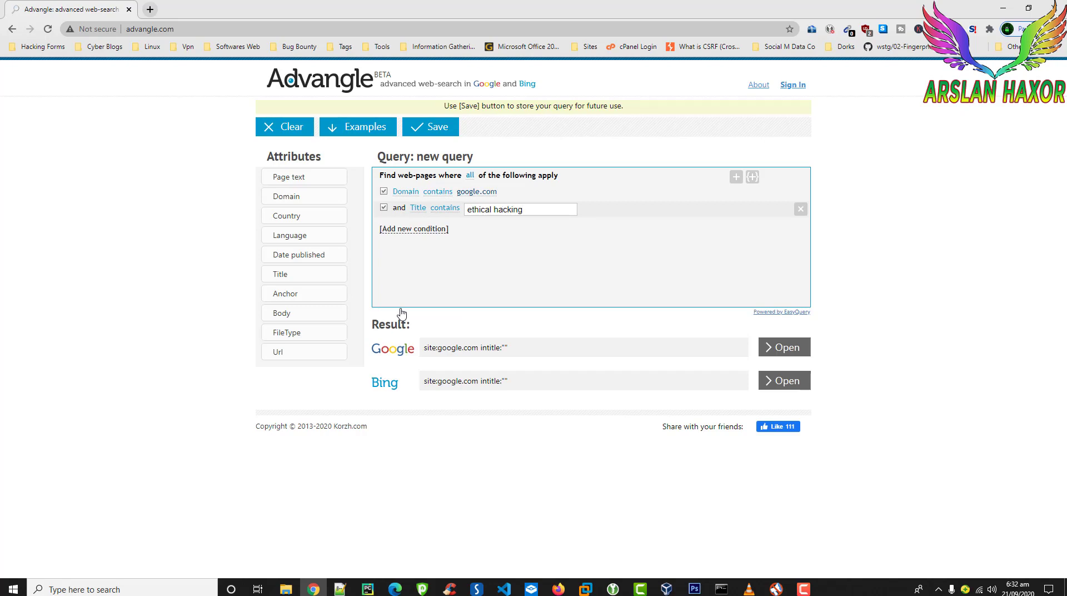
text(ethical hacking)
Add a Date published condition to the query and set it to past 24 hours.
click(293, 256)
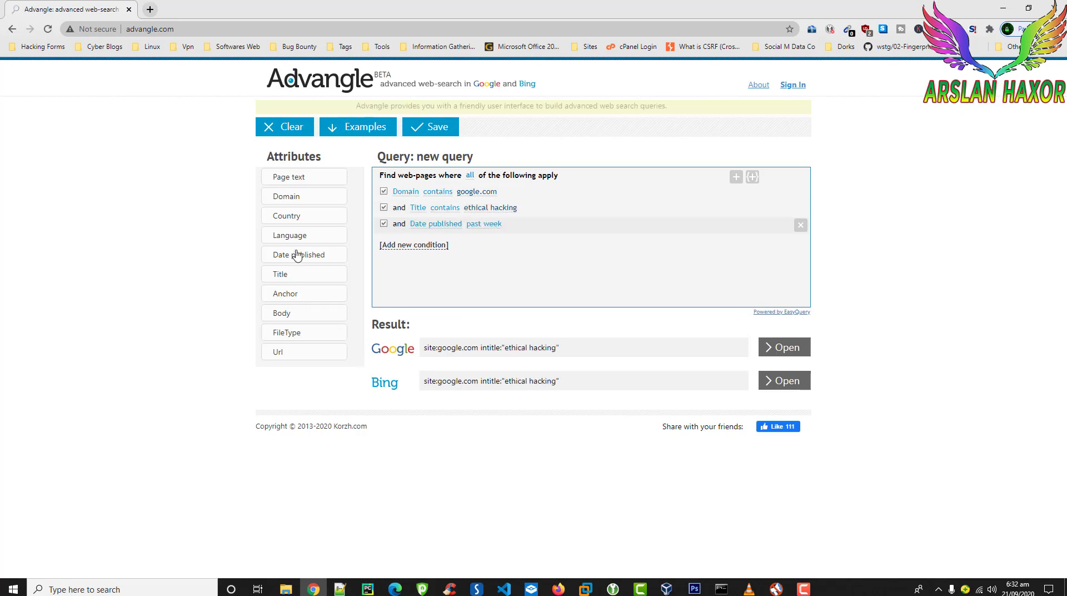
click(432, 225)
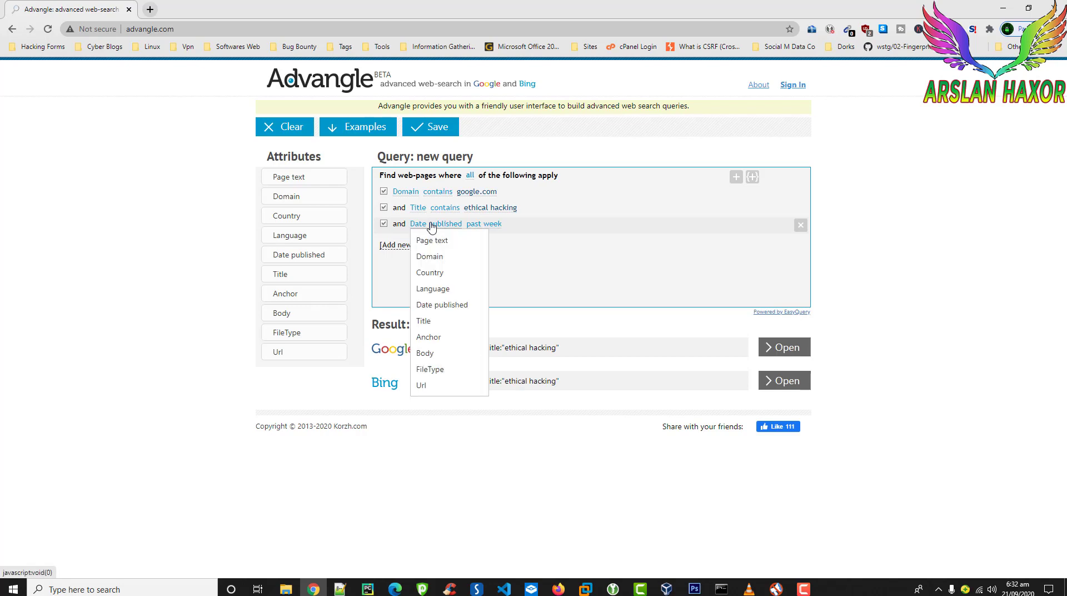
click(482, 224)
click(484, 224)
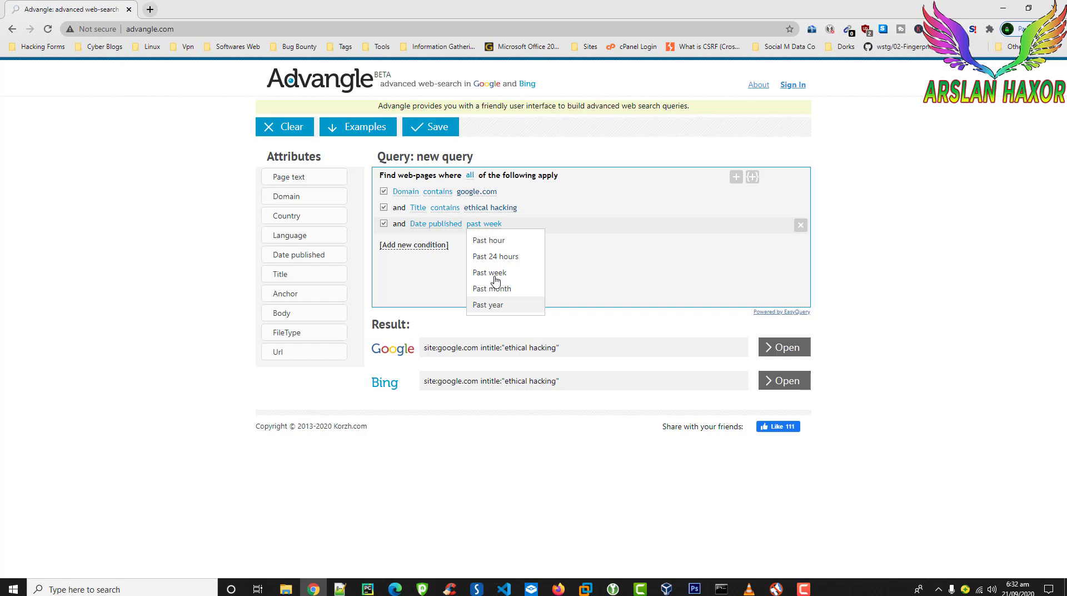
click(497, 257)
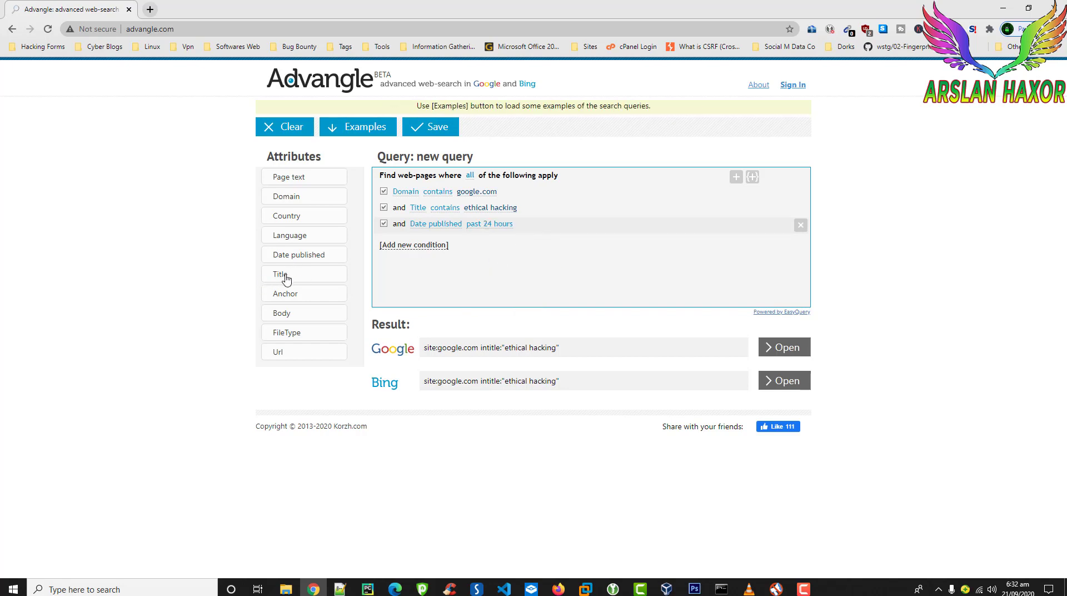
Add a FileType condition equal to pdf, discarding the empty Anchor condition.
click(283, 298)
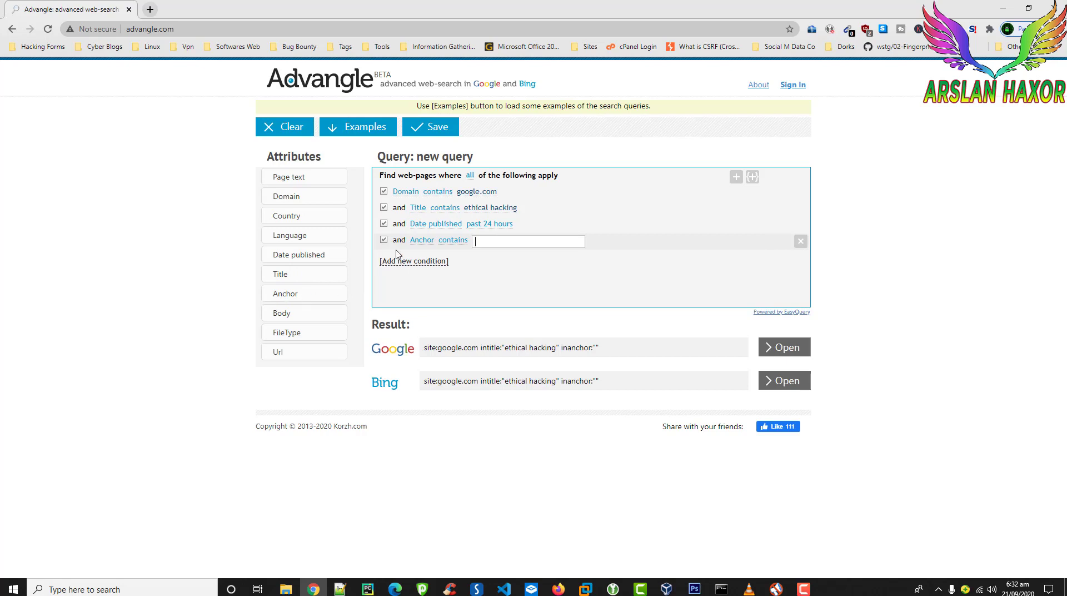
click(801, 241)
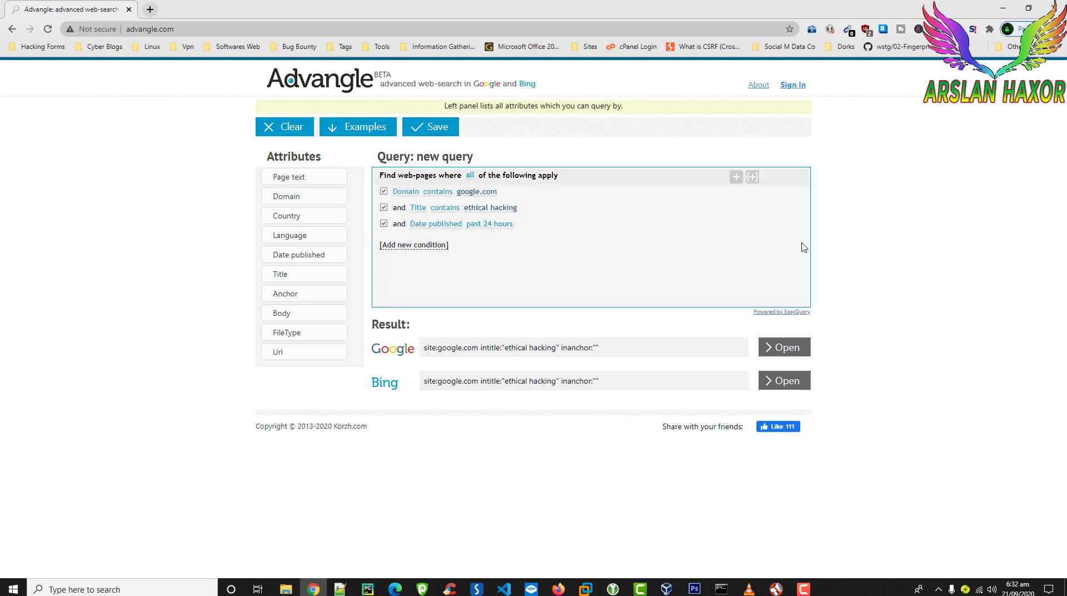
click(280, 336)
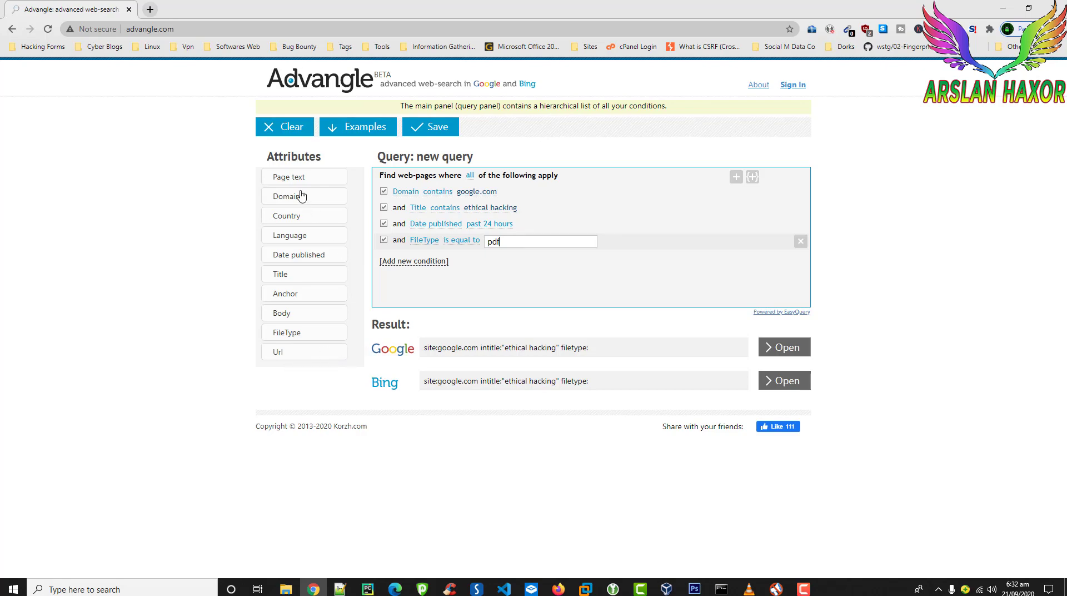
Add a Page text condition with the exact phrase "cyber security" to the query.
click(291, 178)
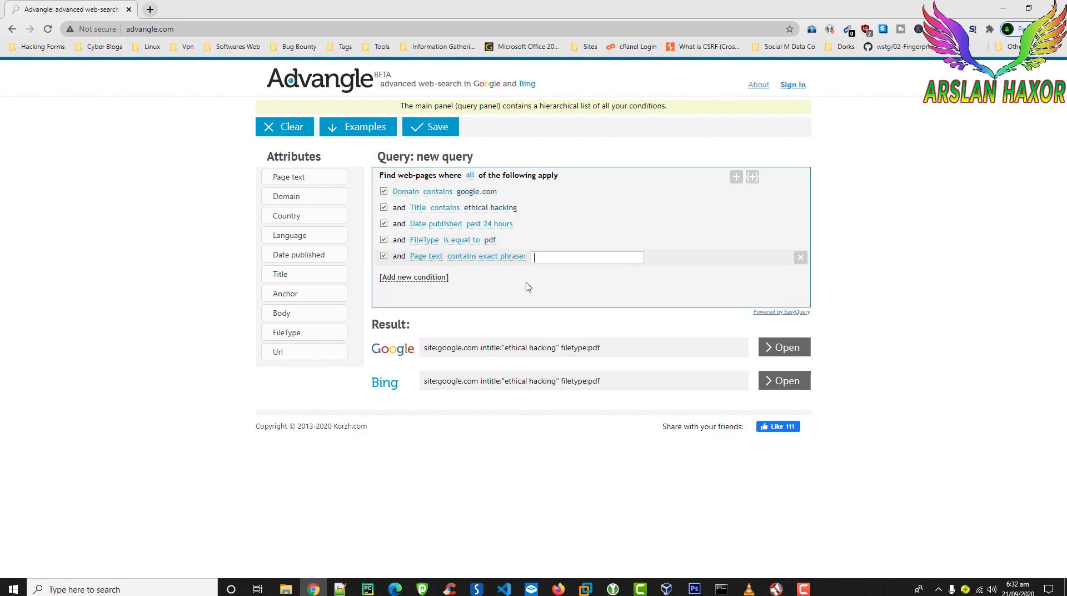
key(BackSpace)
key(BackSpace)
text(cyber securityyc)
click(382, 349)
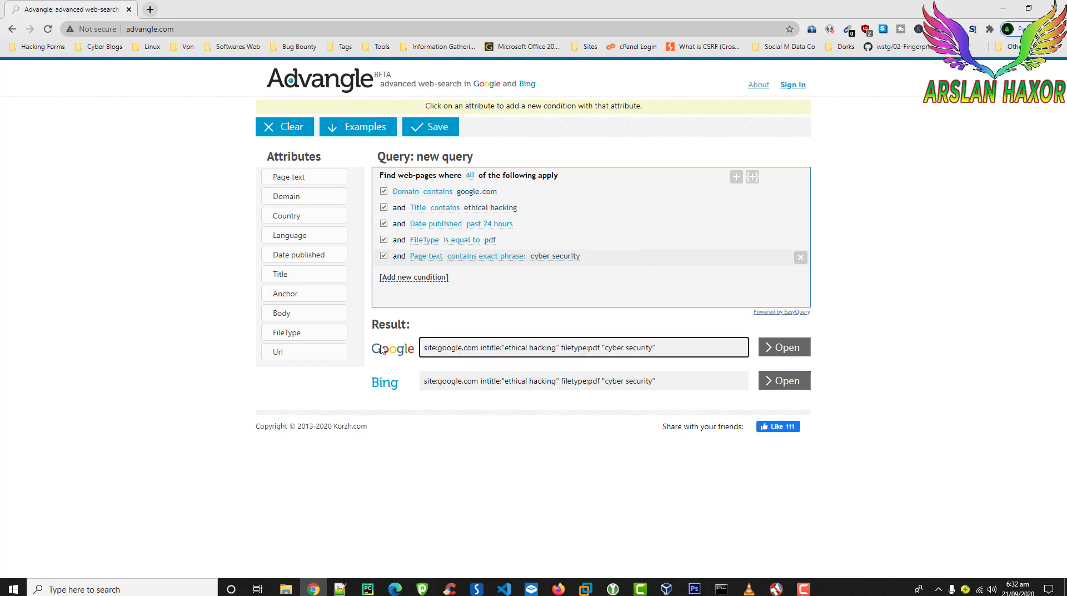
Open the generated query's results in Google and return to the Advangle query page.
click(443, 352)
click(566, 355)
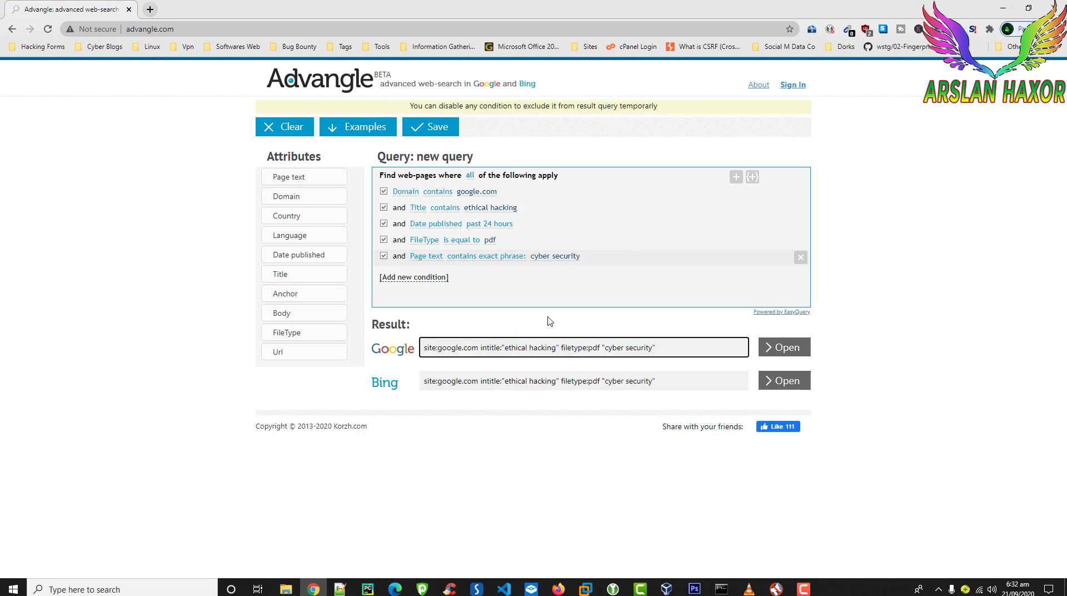
click(790, 350)
click(72, 9)
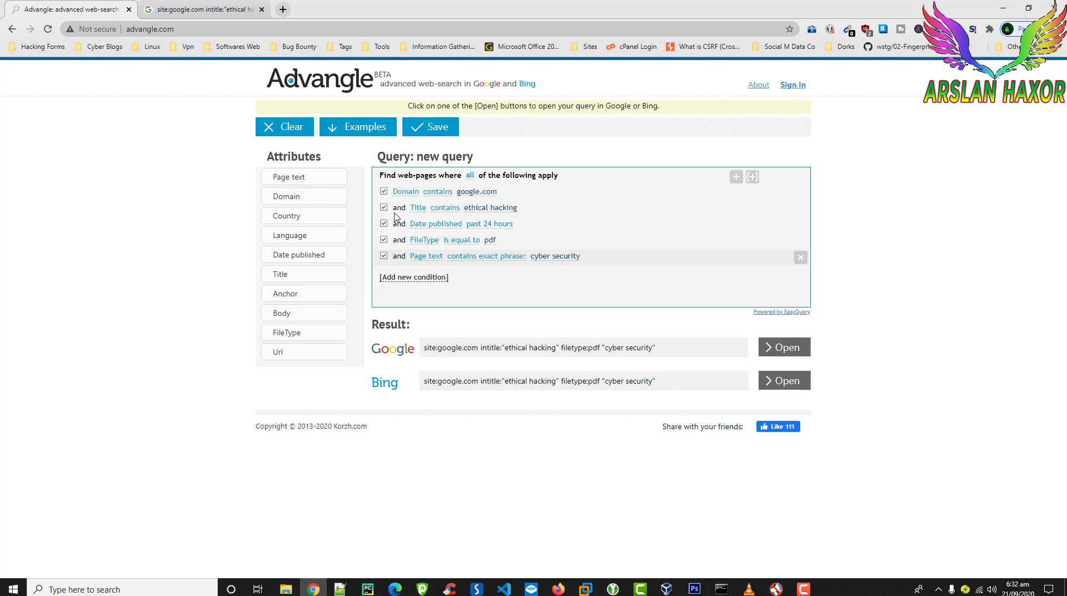
Remove the Page text and FileType conditions and run the reduced query in Google, closing the earlier results before returning to Advangle.
click(800, 257)
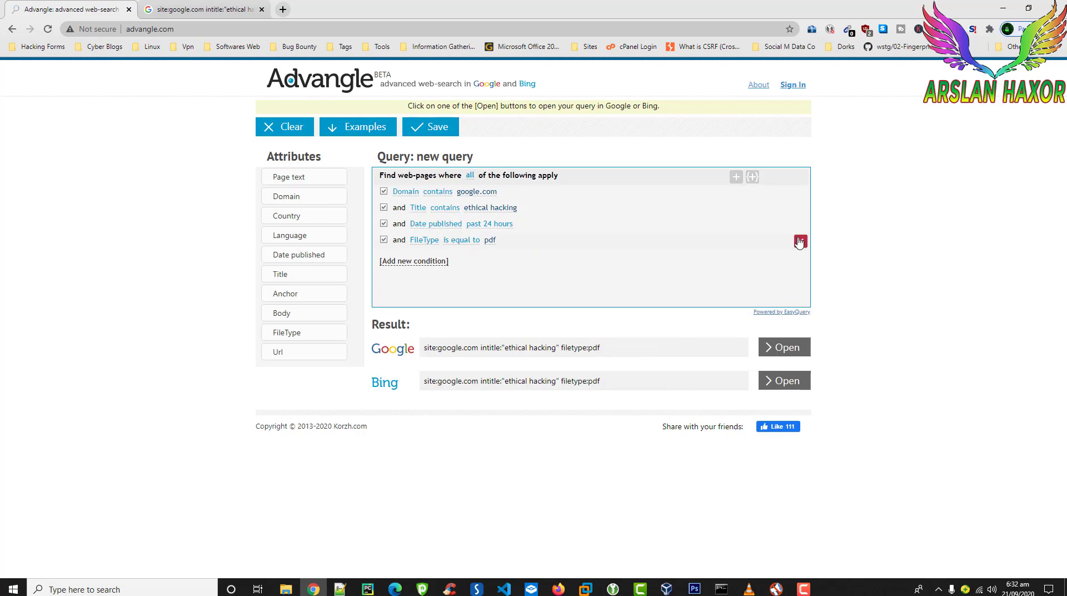
click(800, 242)
click(779, 348)
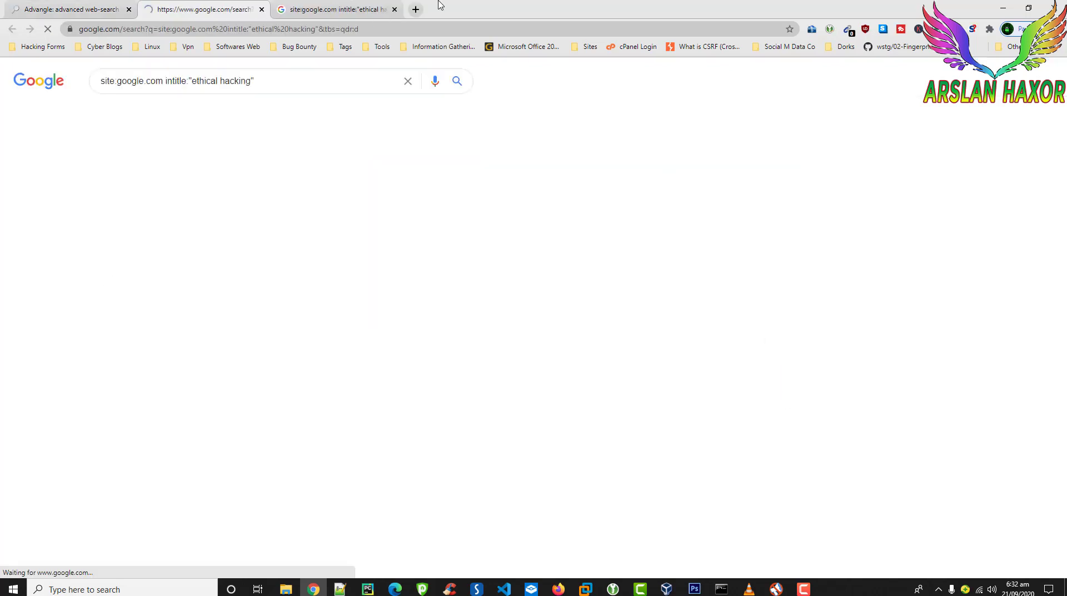
click(395, 10)
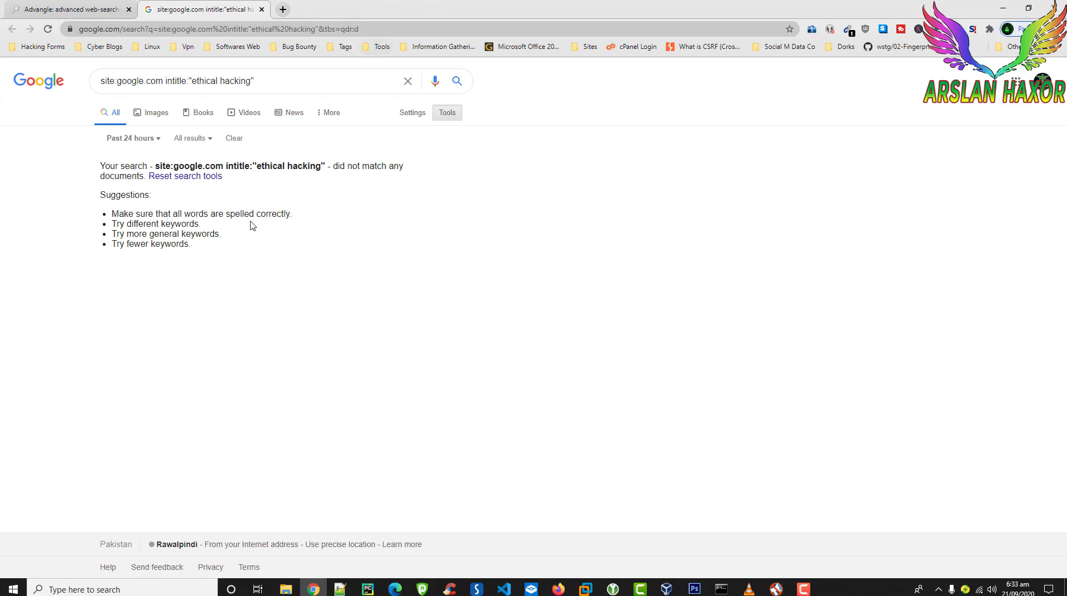
click(40, 6)
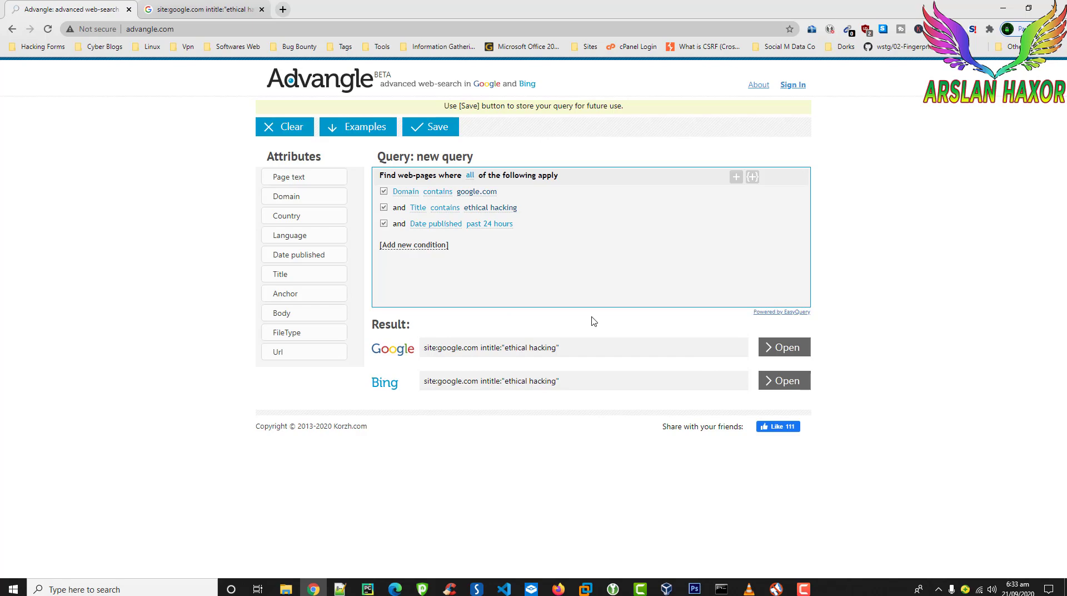
Set the Date published condition to Past year and run the query in Google, closing the extra results before returning to Advangle.
click(482, 224)
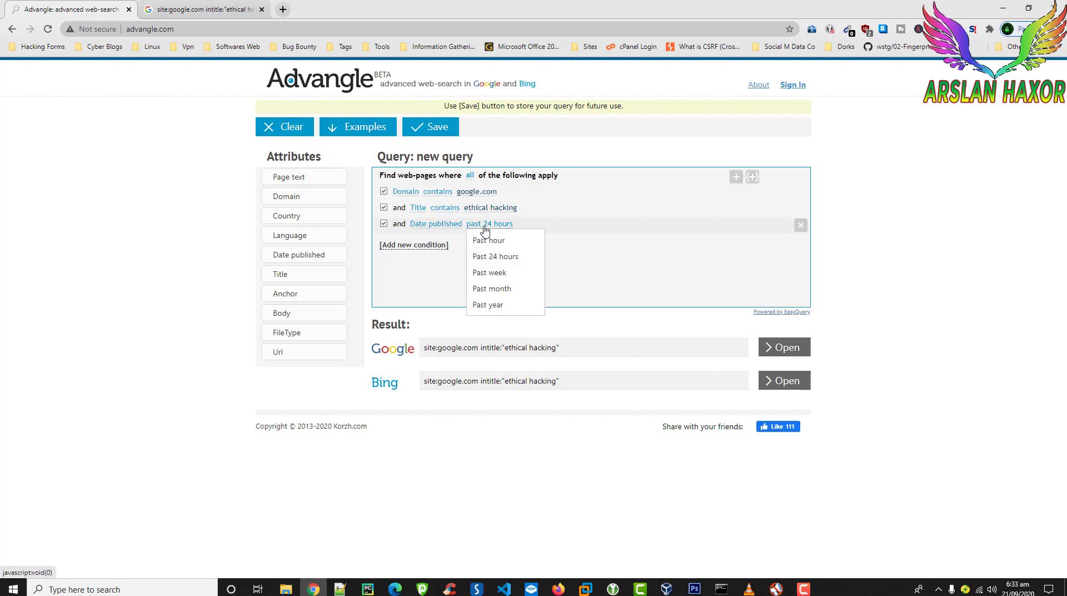
click(482, 307)
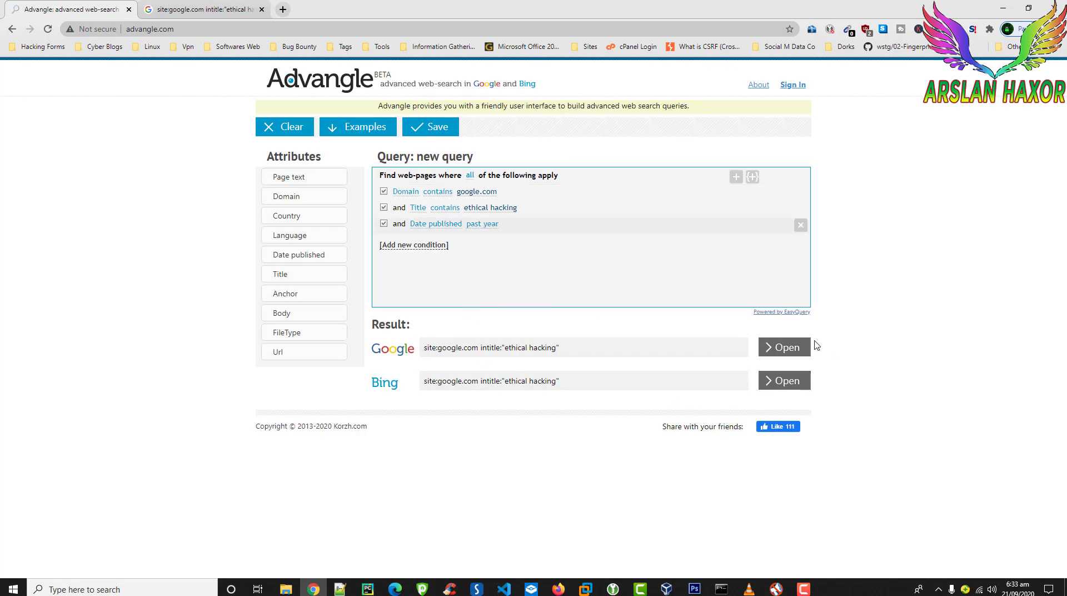
click(800, 349)
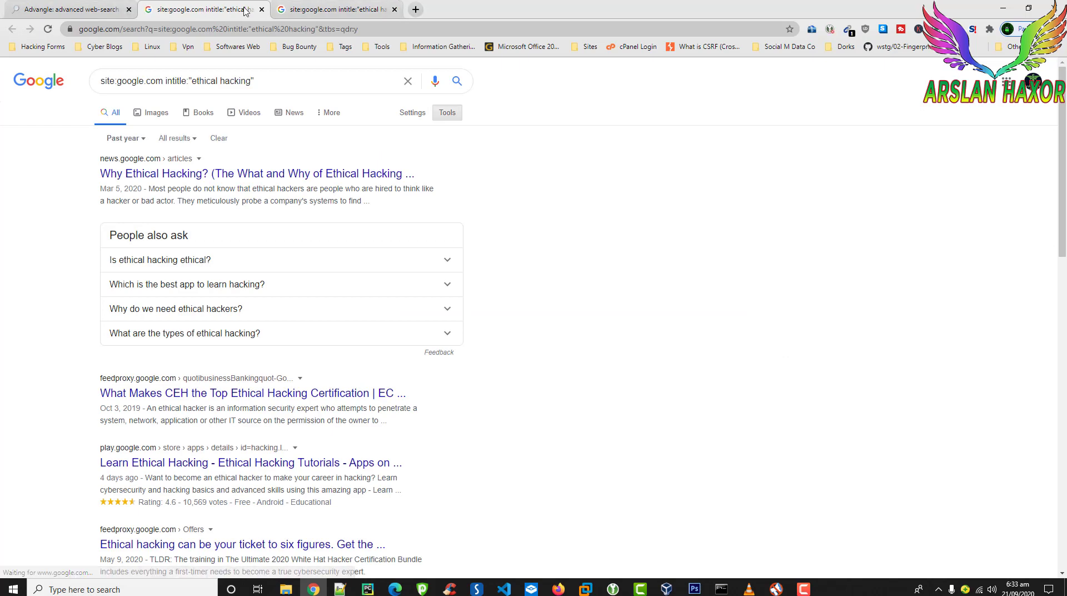
click(395, 9)
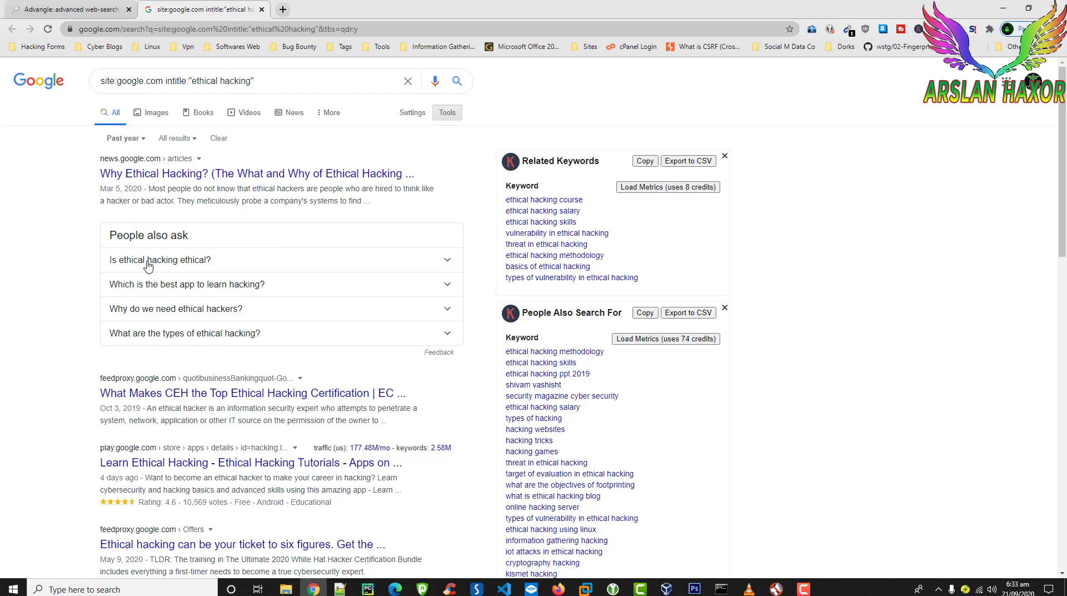
click(50, 9)
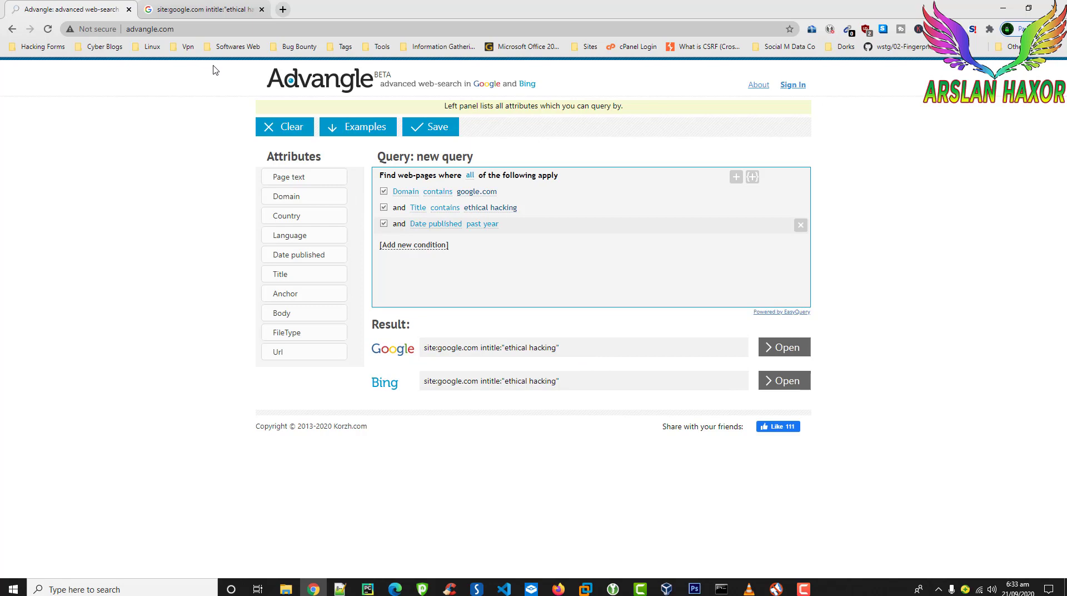
Review the past-year Google results for ethical hacking pages and return to the Advangle query.
mouse_move(212, 65)
mouse_down()
mouse_move(268, 112)
mouse_move(819, 118)
mouse_up()
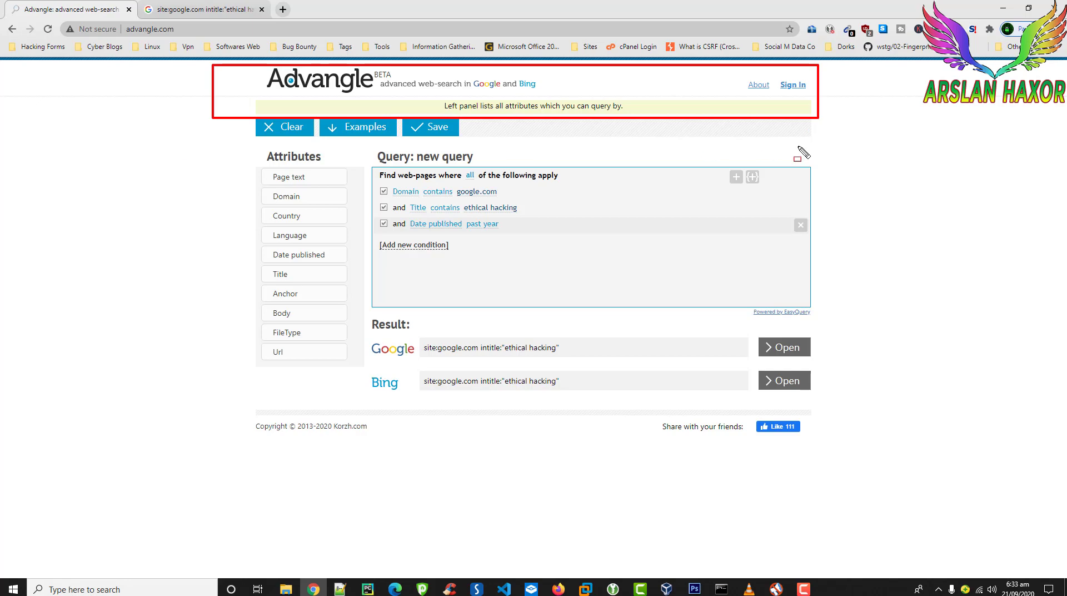
key(Escape)
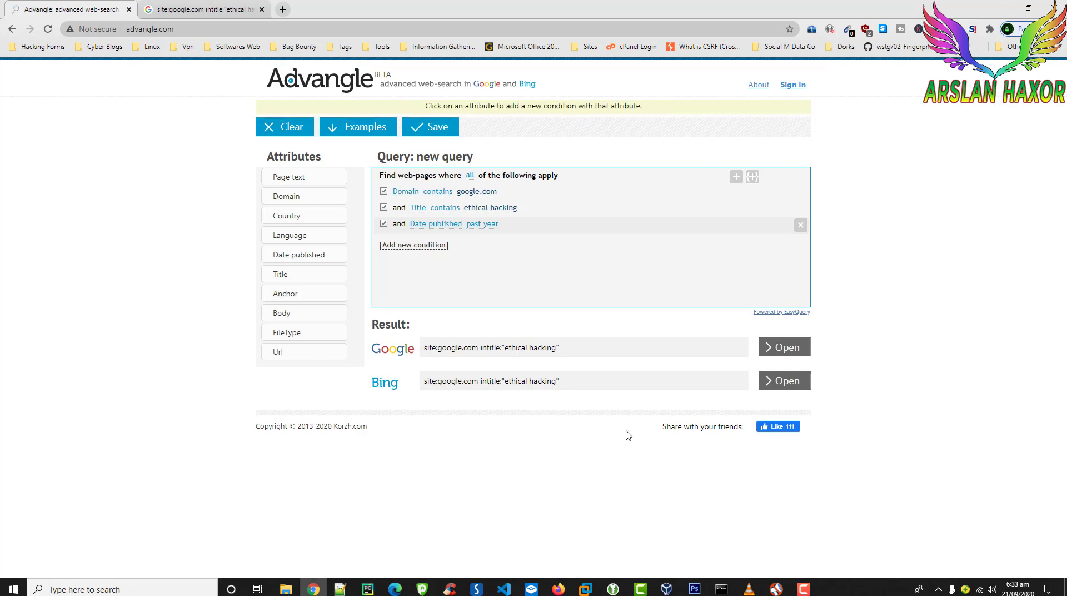
click(175, 5)
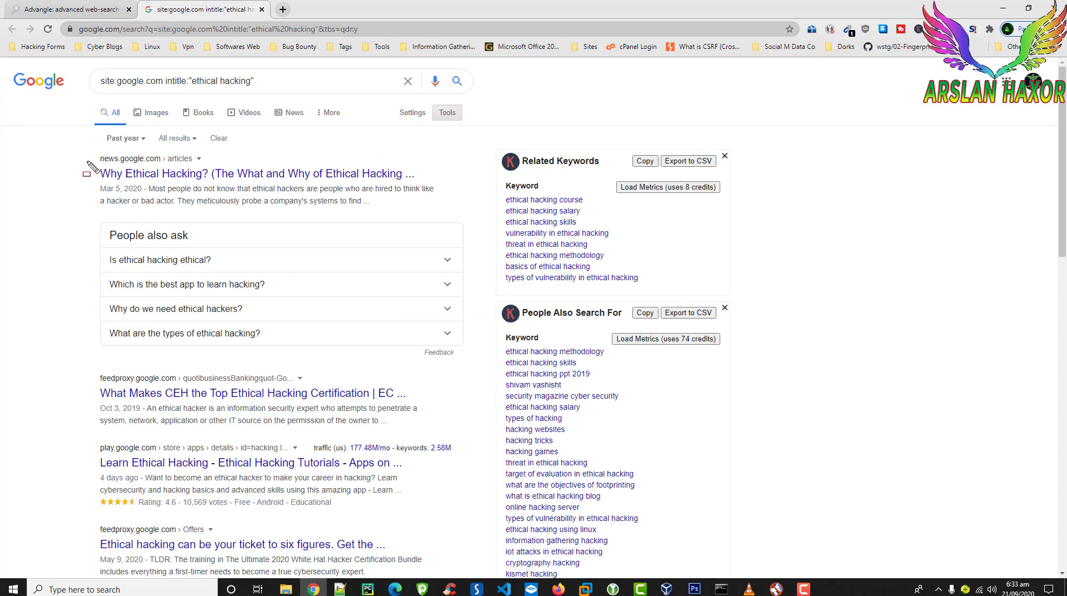
mouse_move(81, 148)
mouse_down()
mouse_move(166, 182)
mouse_move(463, 244)
mouse_up()
scroll(467, 249, down, 7)
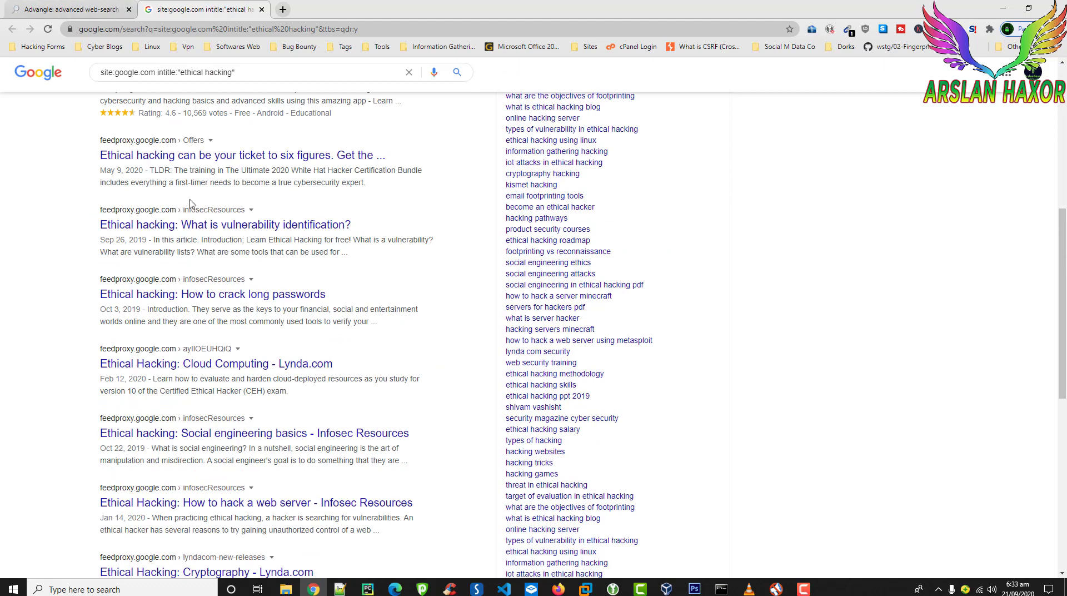
click(79, 10)
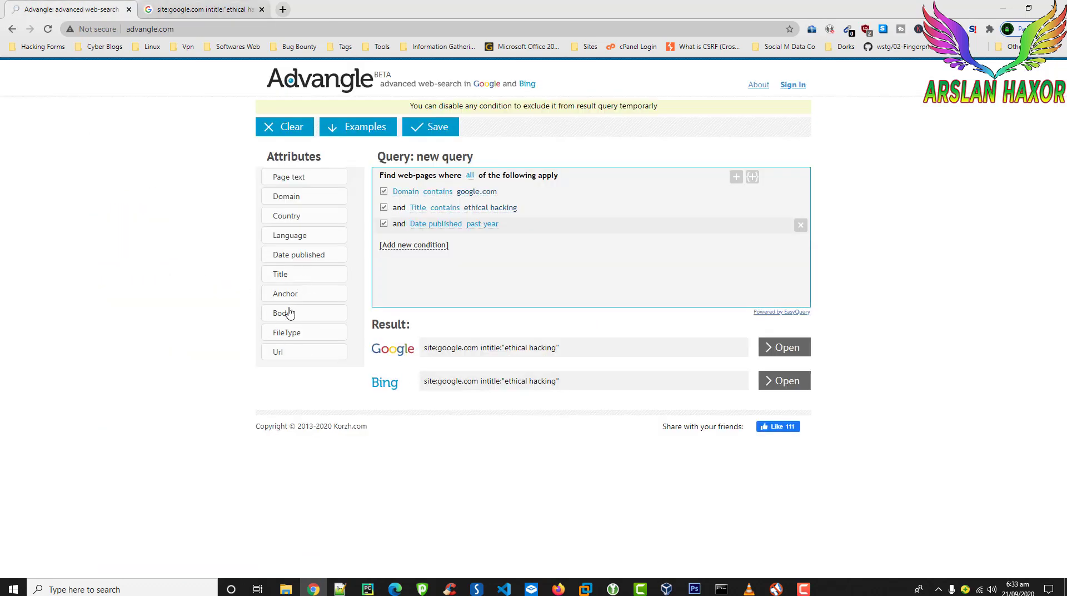
Add a FileType condition equal to pdf, run the query in Google and close the results.
click(284, 333)
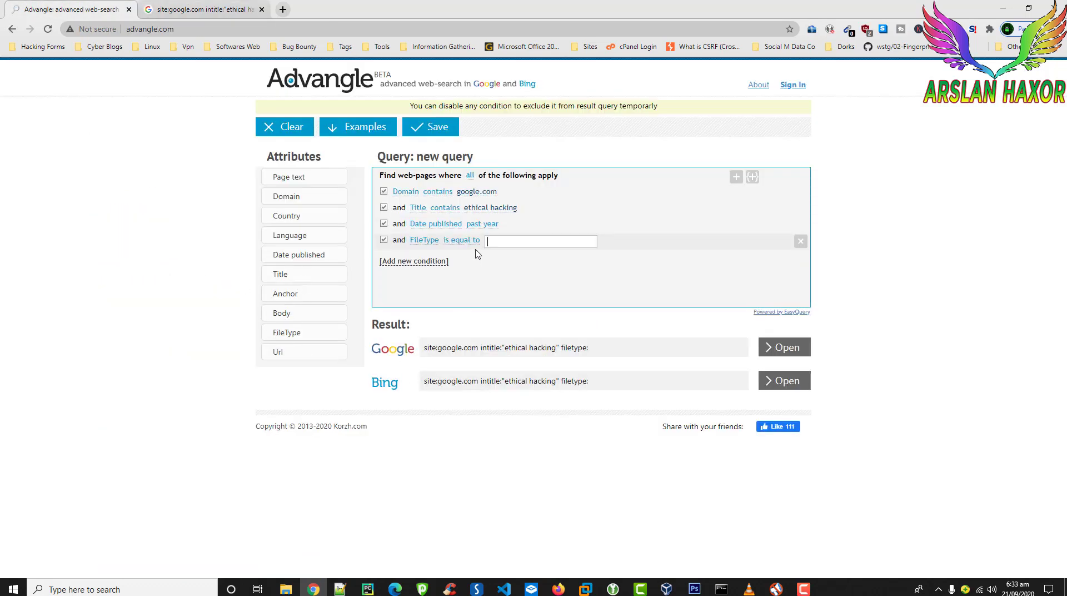
text(pdf)
key(Return)
click(784, 348)
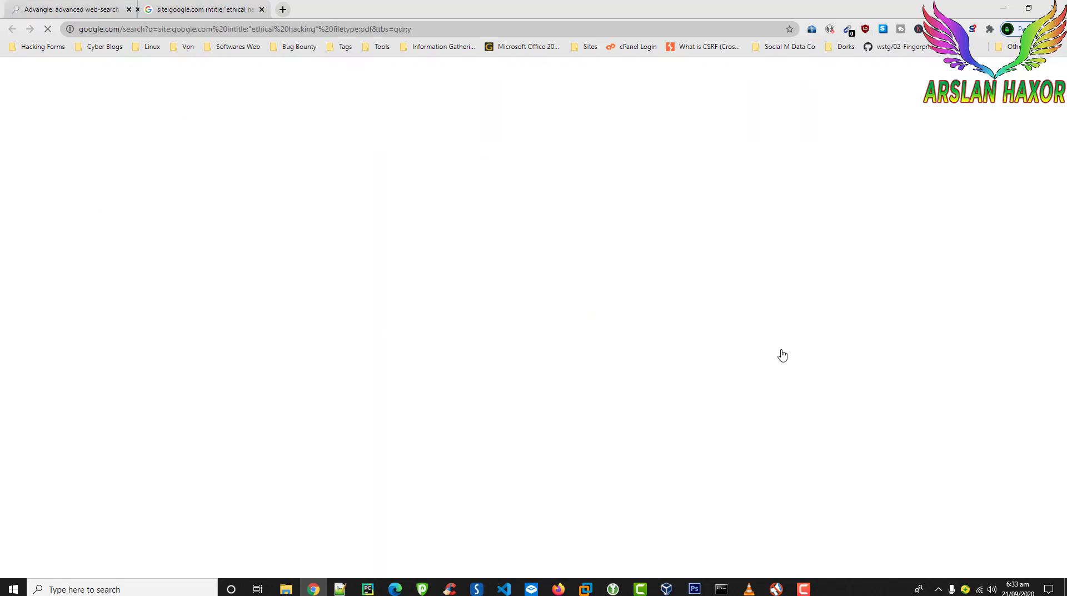
click(395, 9)
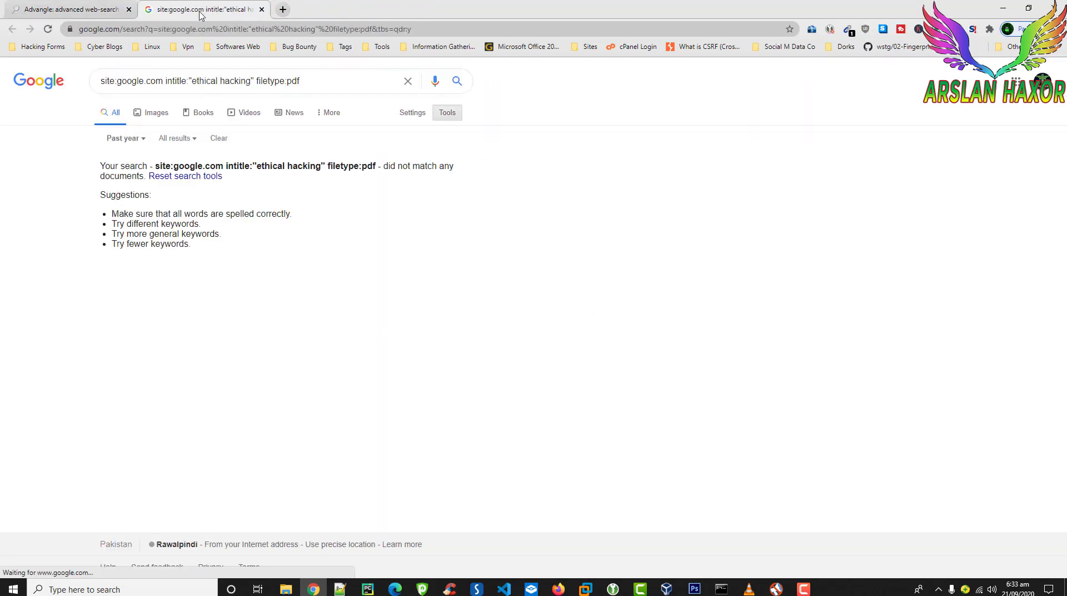
click(261, 9)
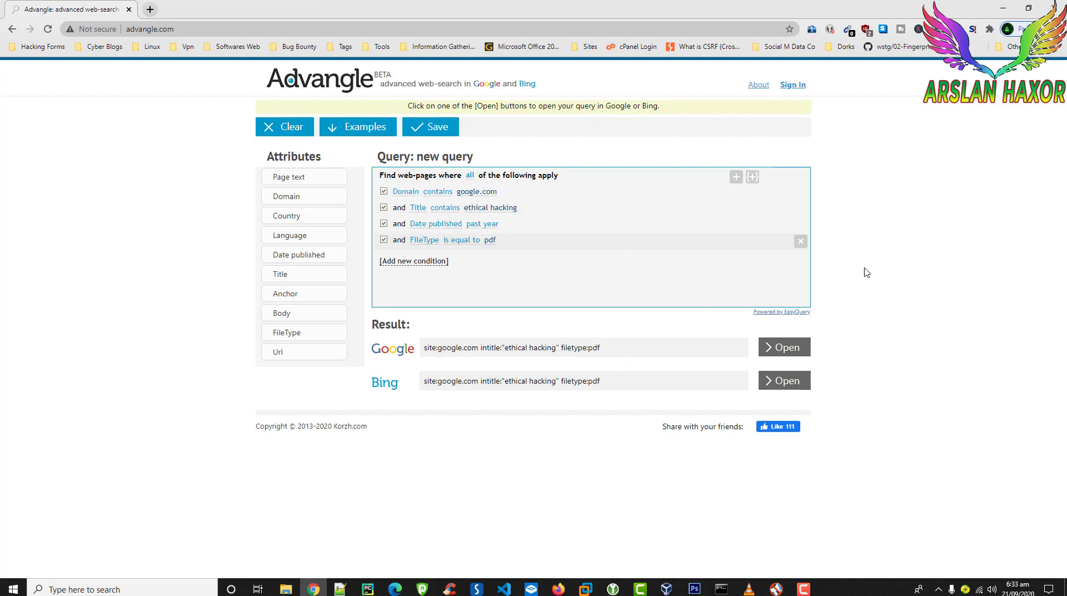
click(606, 350)
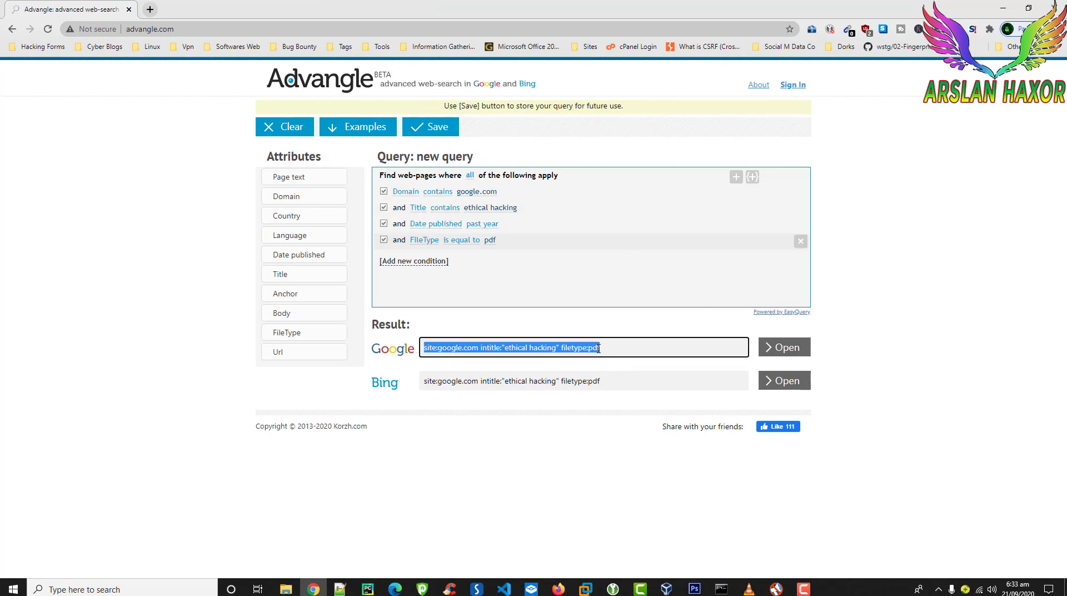
click(603, 348)
click(604, 349)
click(604, 348)
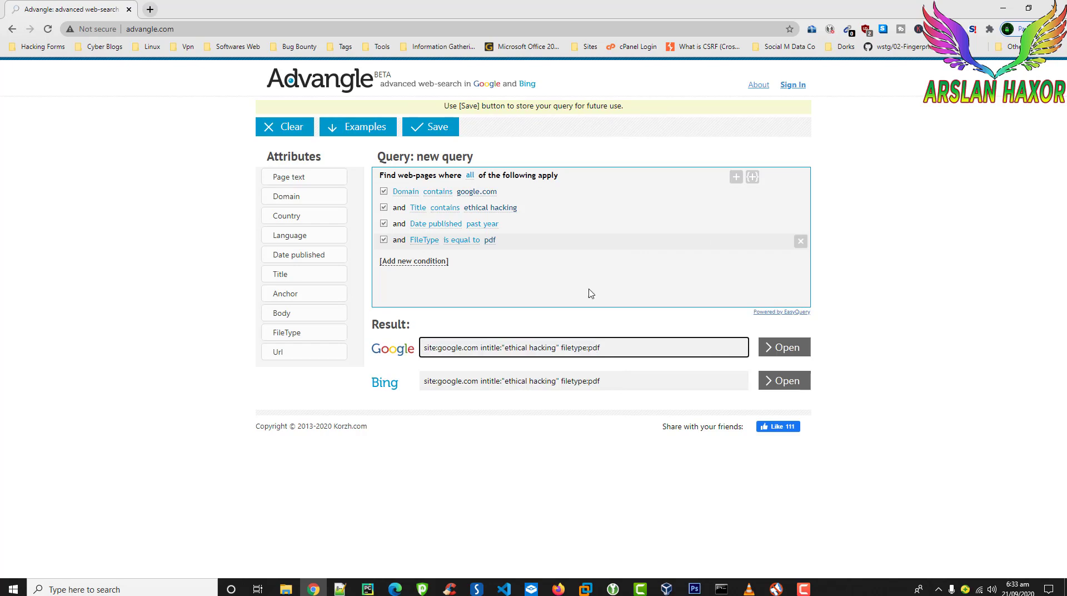
Replace the pdf condition with a FileType condition equal to .png and run the query in Google.
click(801, 241)
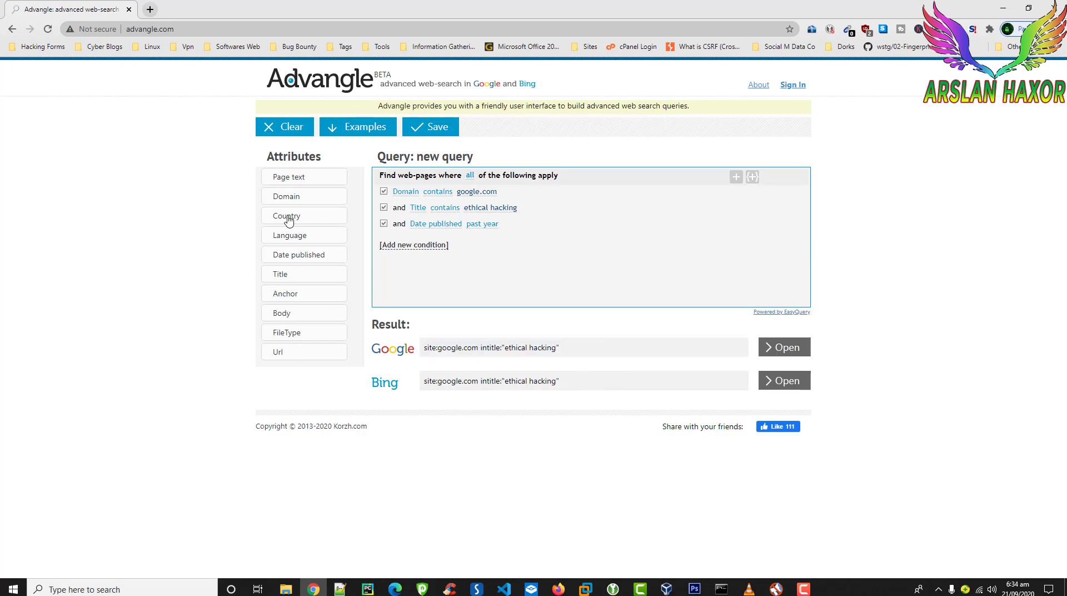
click(286, 334)
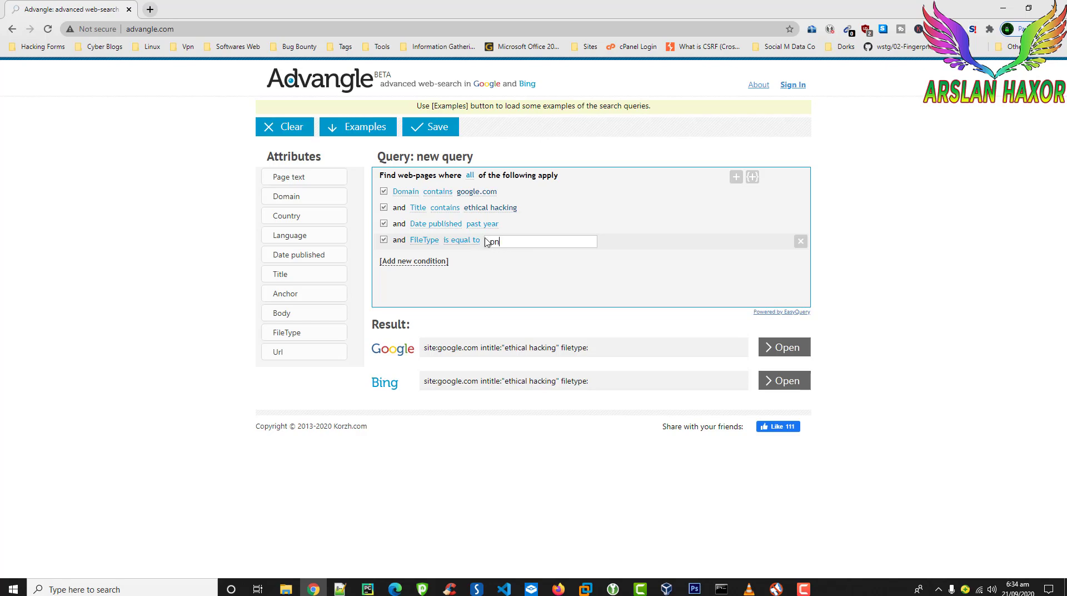
key(Return)
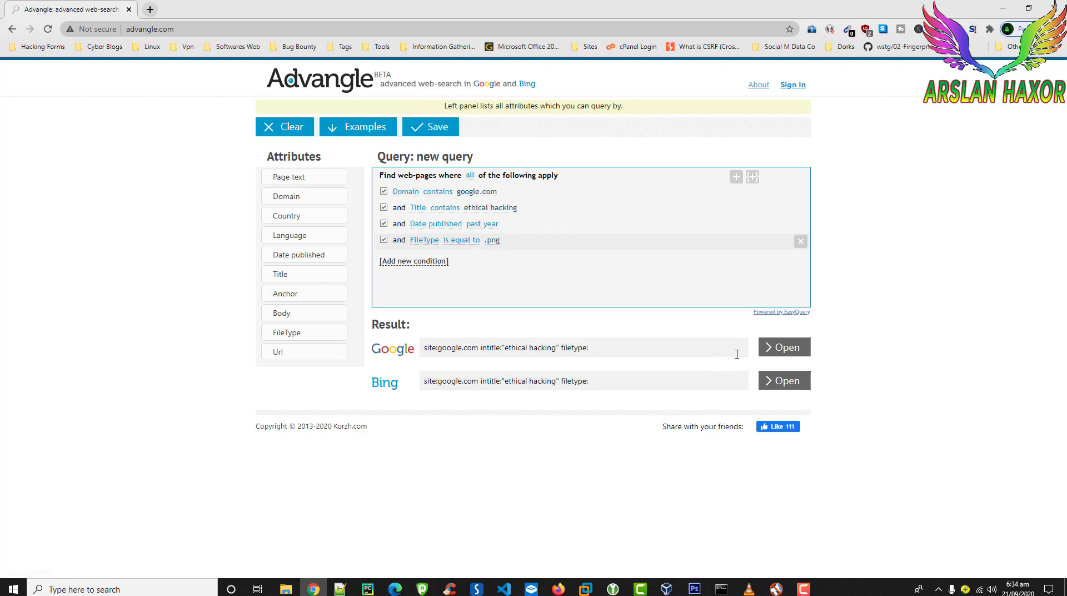
click(779, 349)
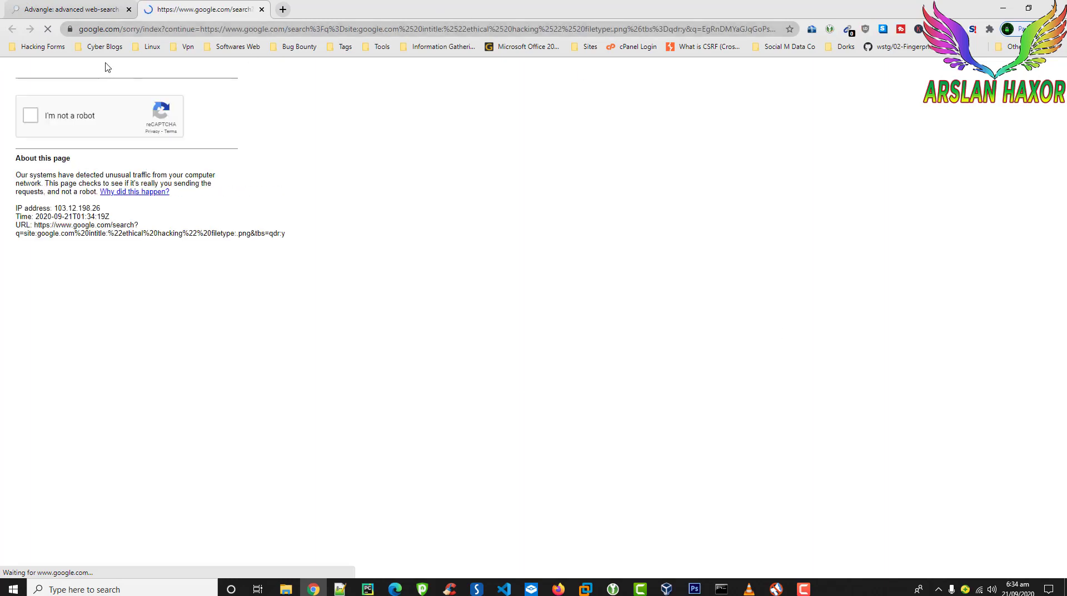
Complete Google's reCAPTCHA check by solving the traffic lights and tractors image challenges.
click(28, 115)
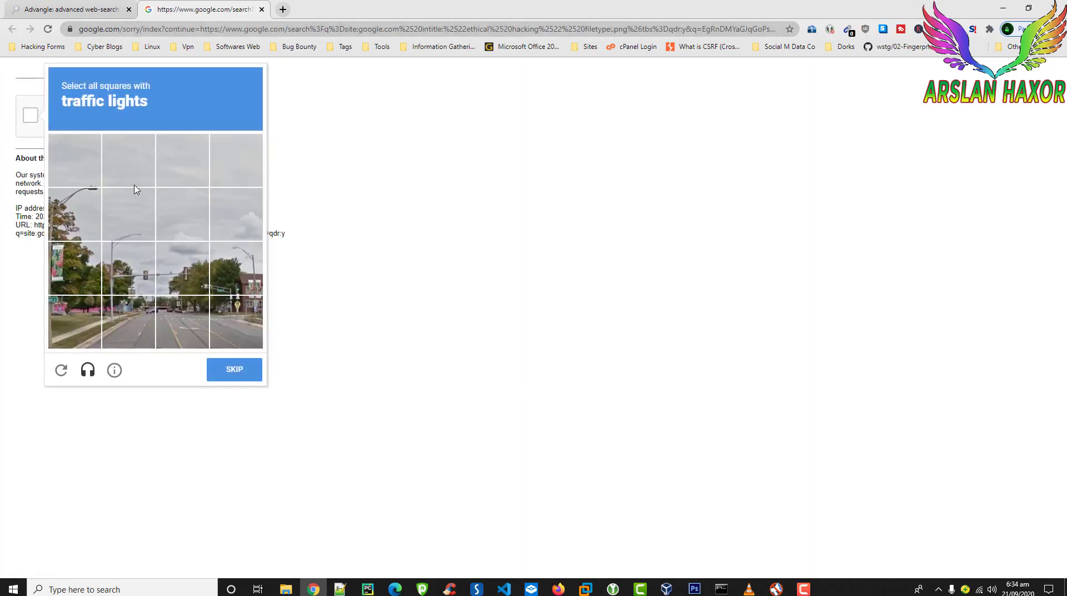
click(81, 212)
click(128, 268)
click(128, 214)
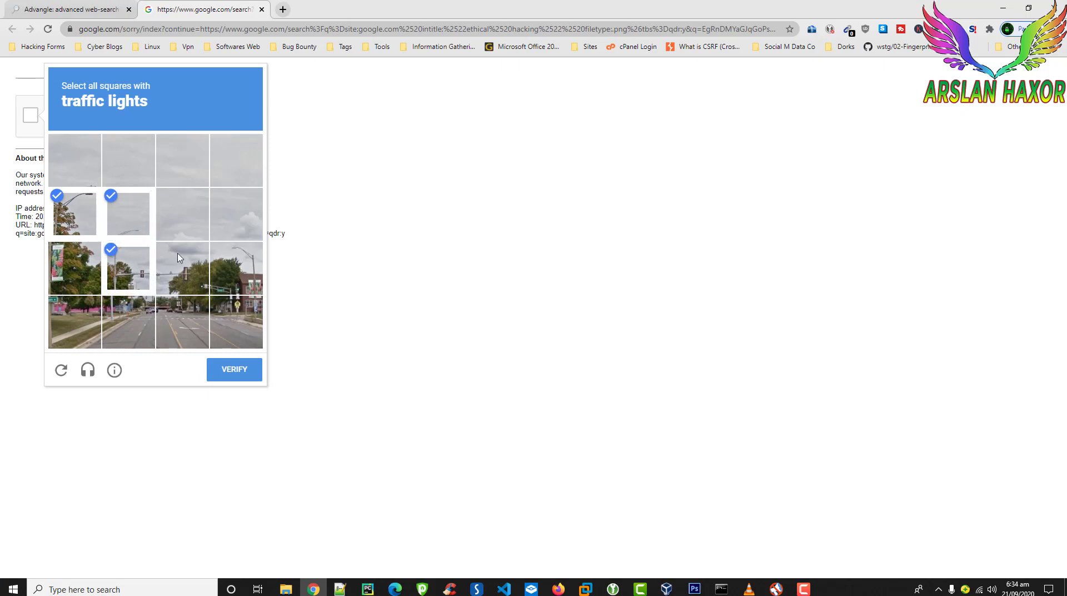
click(183, 268)
click(252, 370)
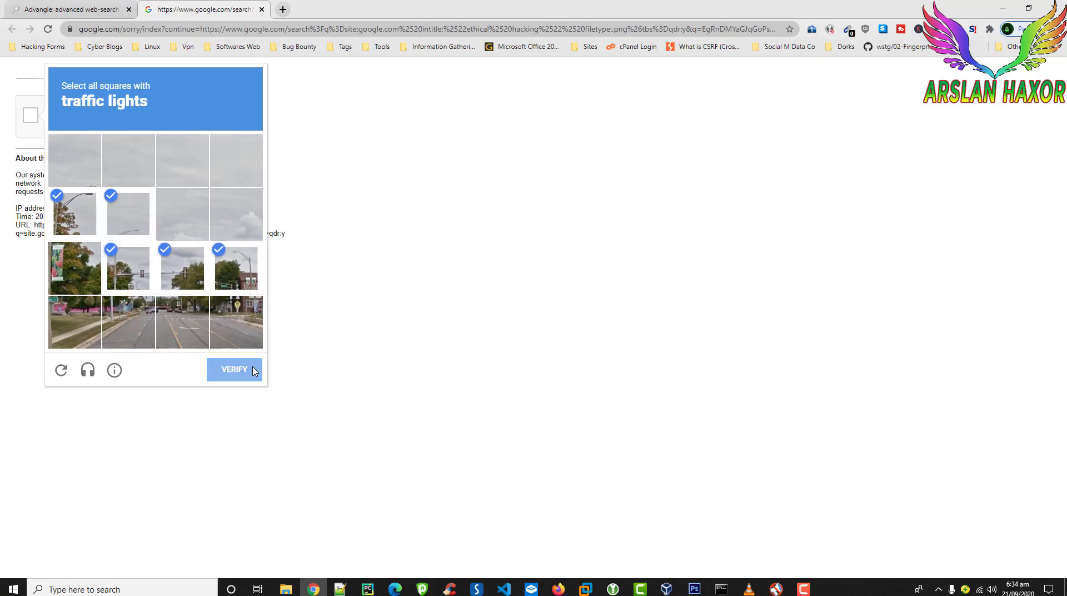
click(182, 247)
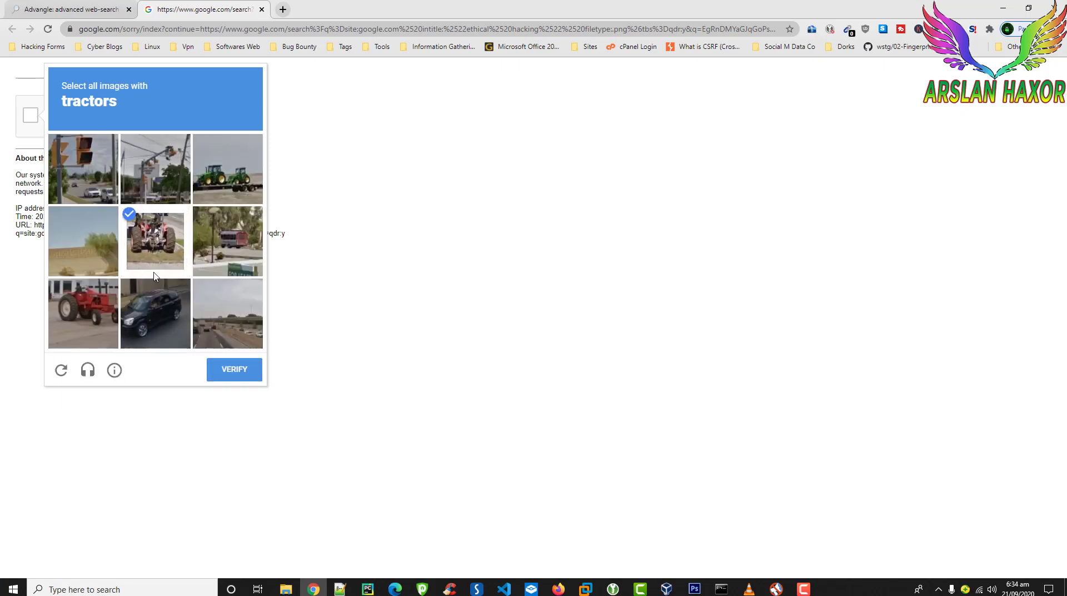
click(110, 318)
click(223, 174)
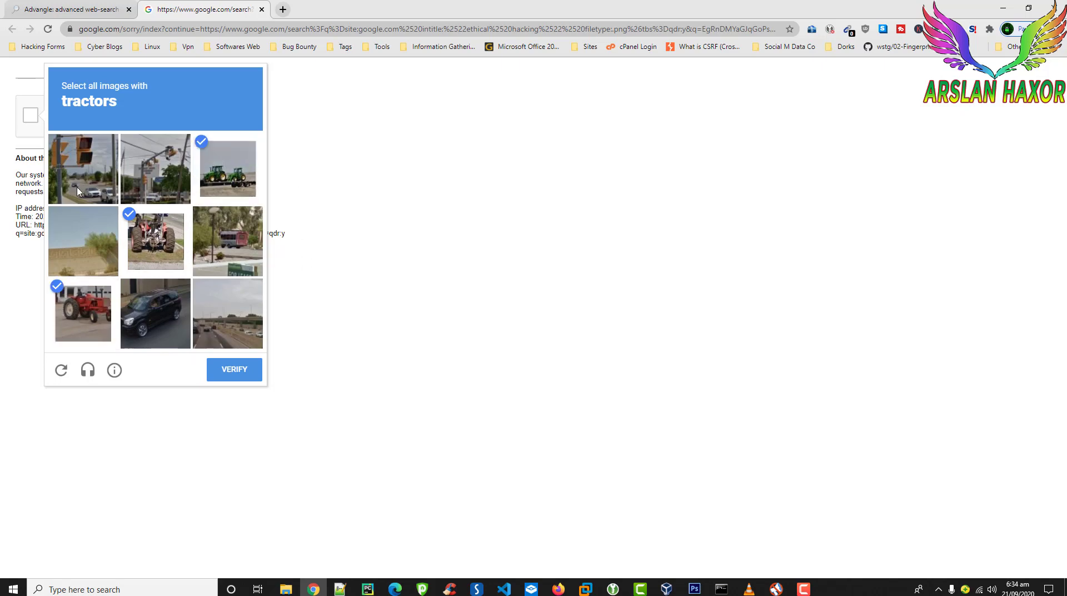
click(229, 371)
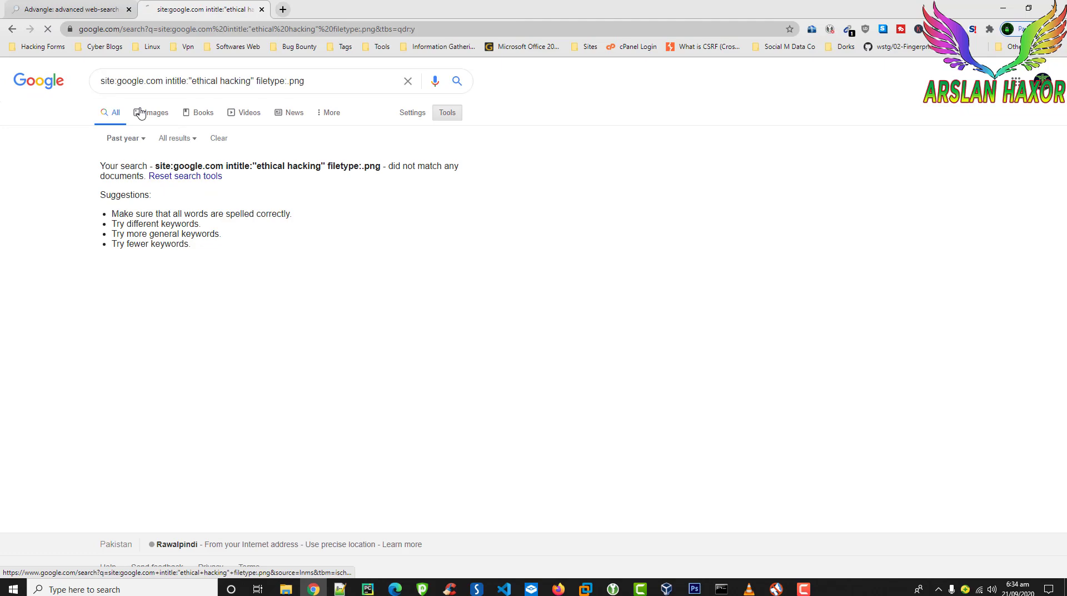
View the image results for the .png query in Google, then return to Advangle and close the results.
click(149, 112)
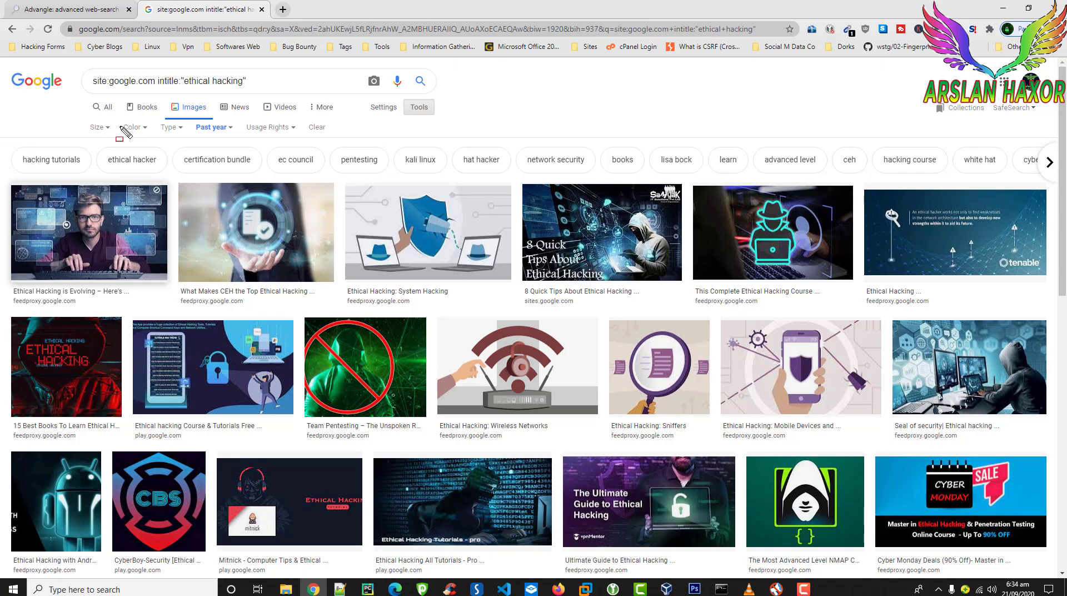
mouse_move(198, 115)
mouse_down()
mouse_move(201, 135)
mouse_move(216, 136)
mouse_up()
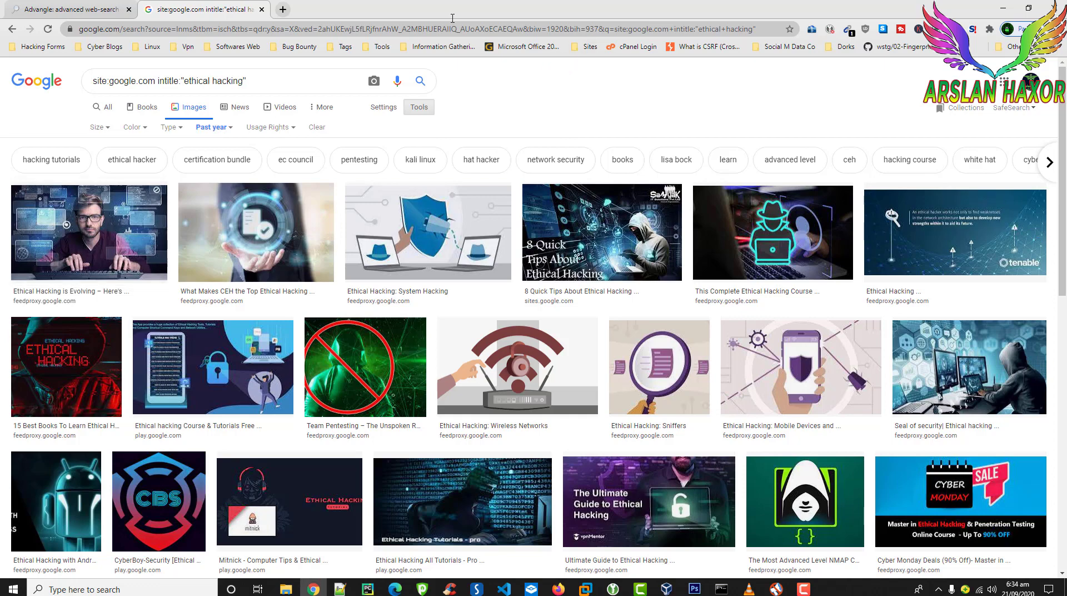
click(32, 3)
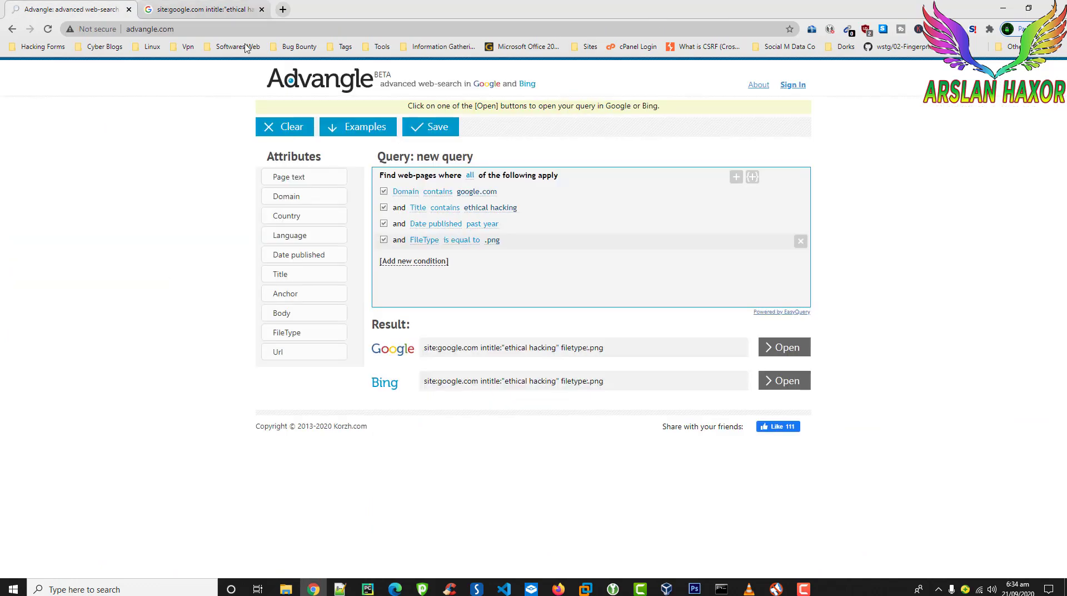
click(261, 9)
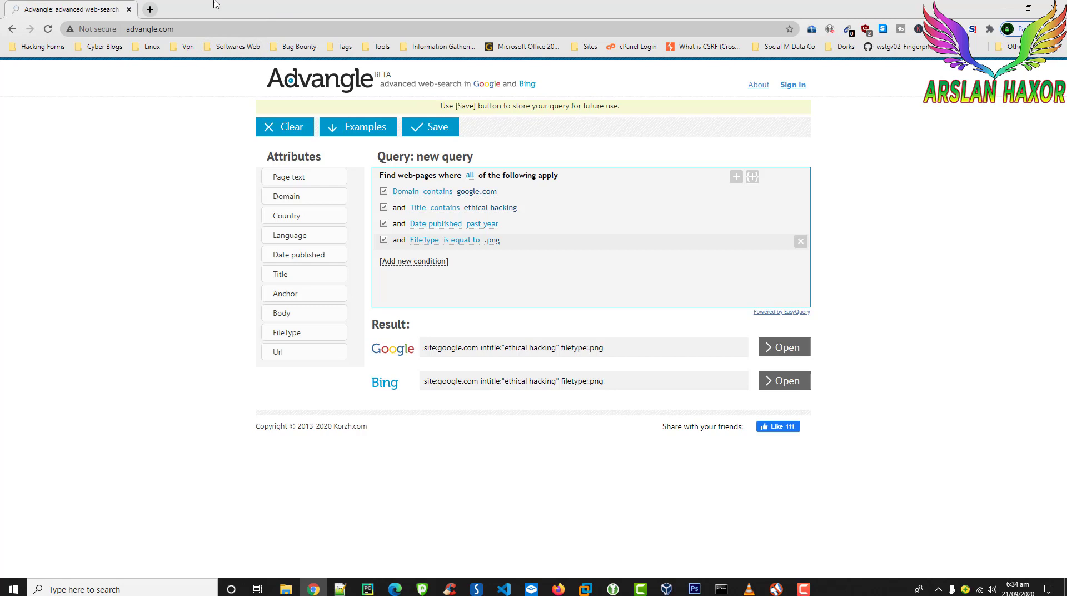
click(197, 33)
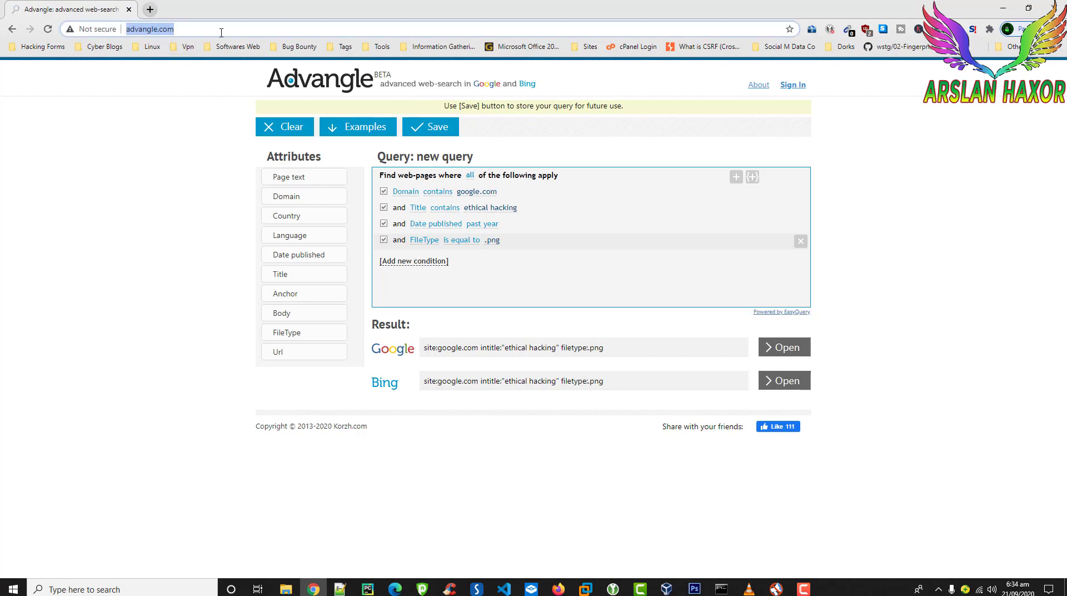
click(222, 32)
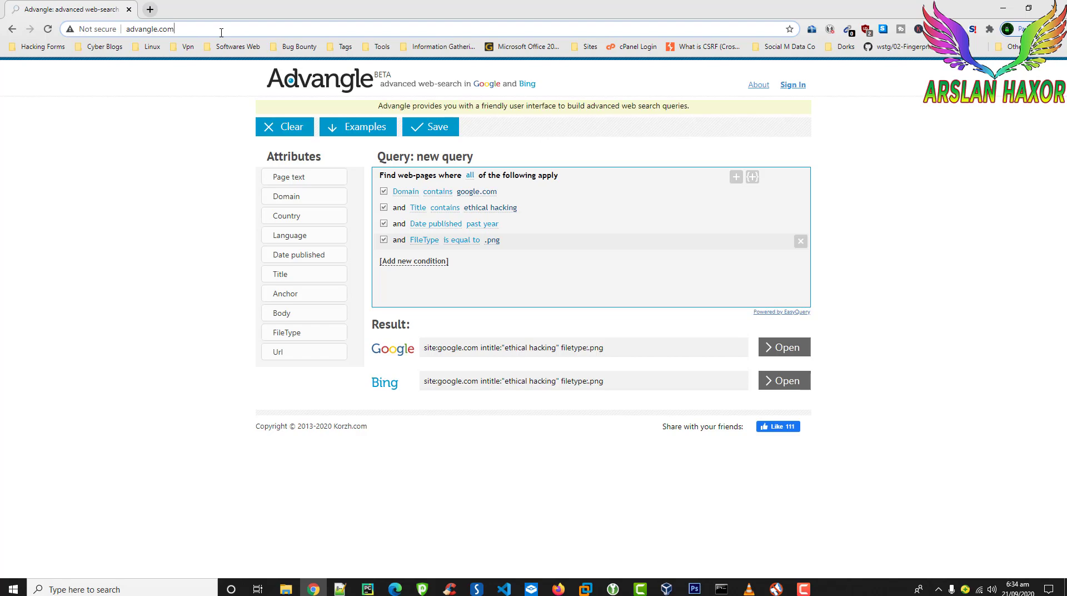
double_click(162, 8)
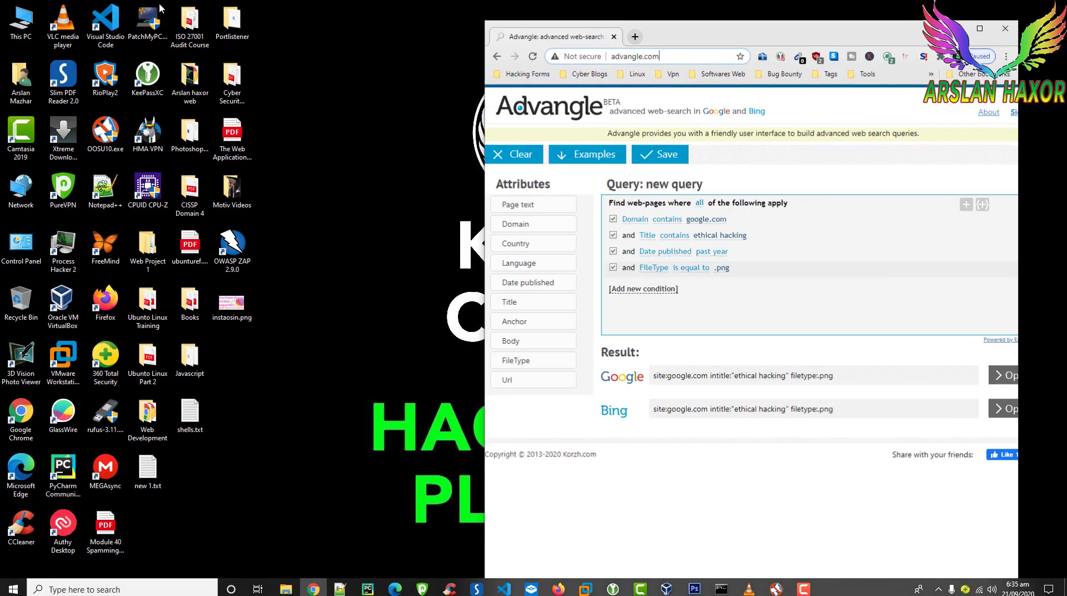
double_click(830, 38)
Open YouTube in a new tab, search for the presenter's channel by name and open its channel page.
key(ctrl+t)
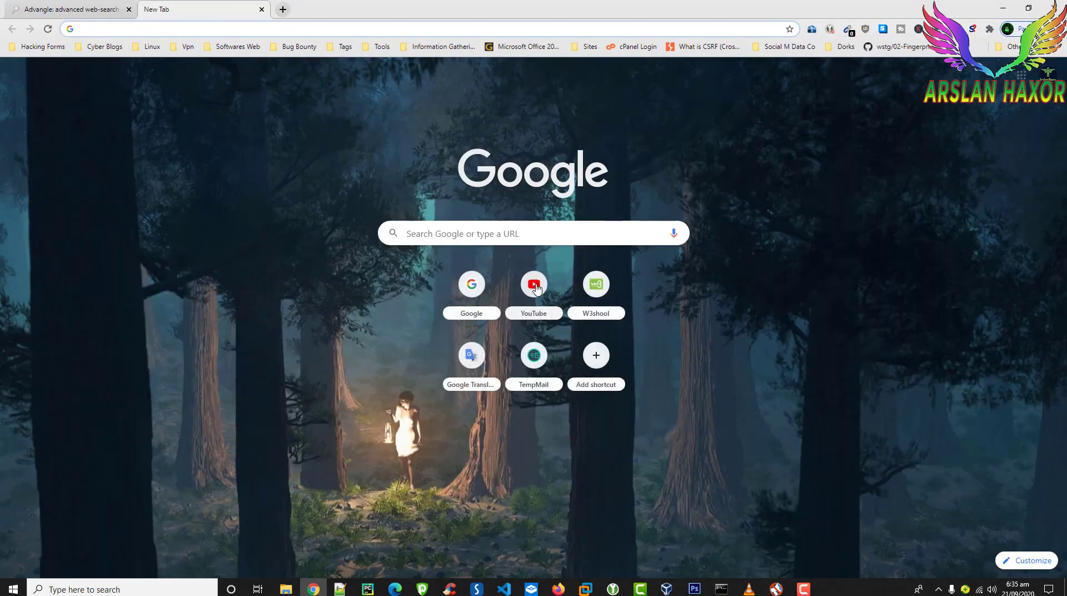
click(535, 286)
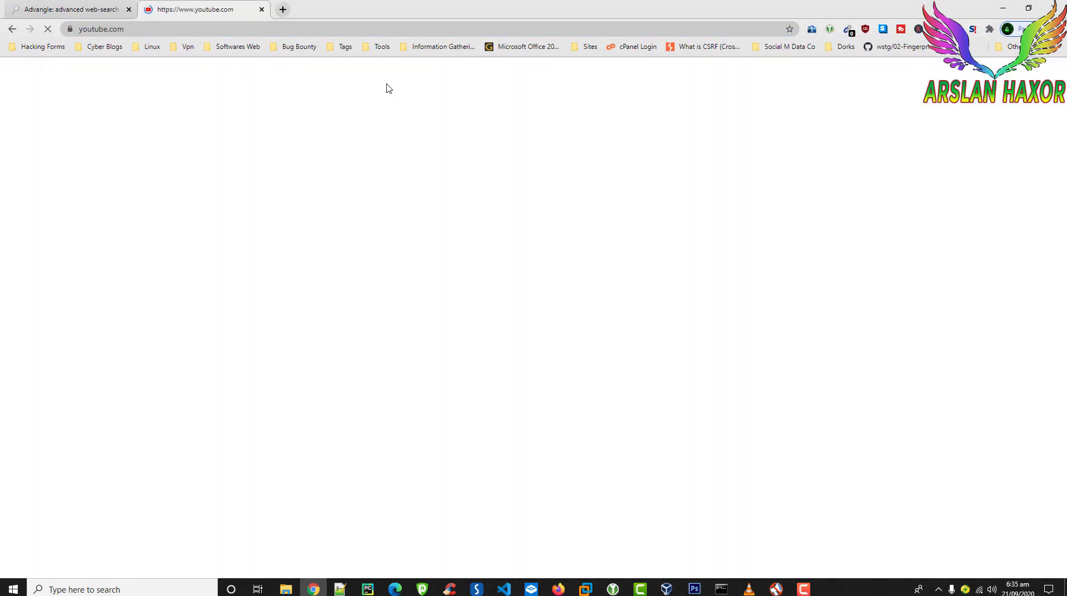
text(arslan haxor)
key(Return)
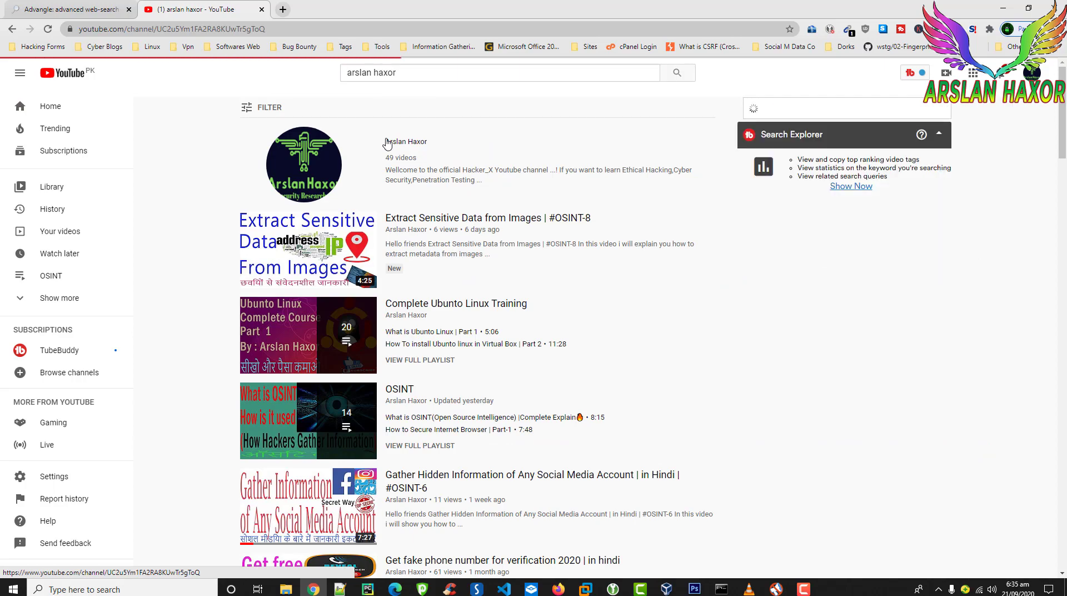
click(387, 144)
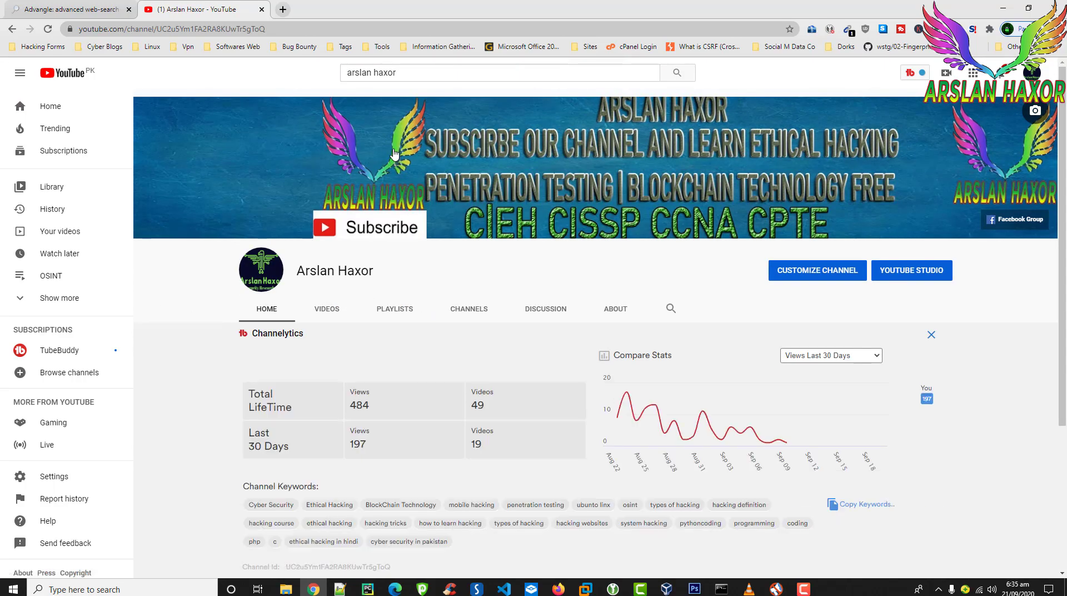
Look over the channel's home page and open its list of uploaded videos.
scroll(360, 140, down, 2)
scroll(361, 141, down, 2)
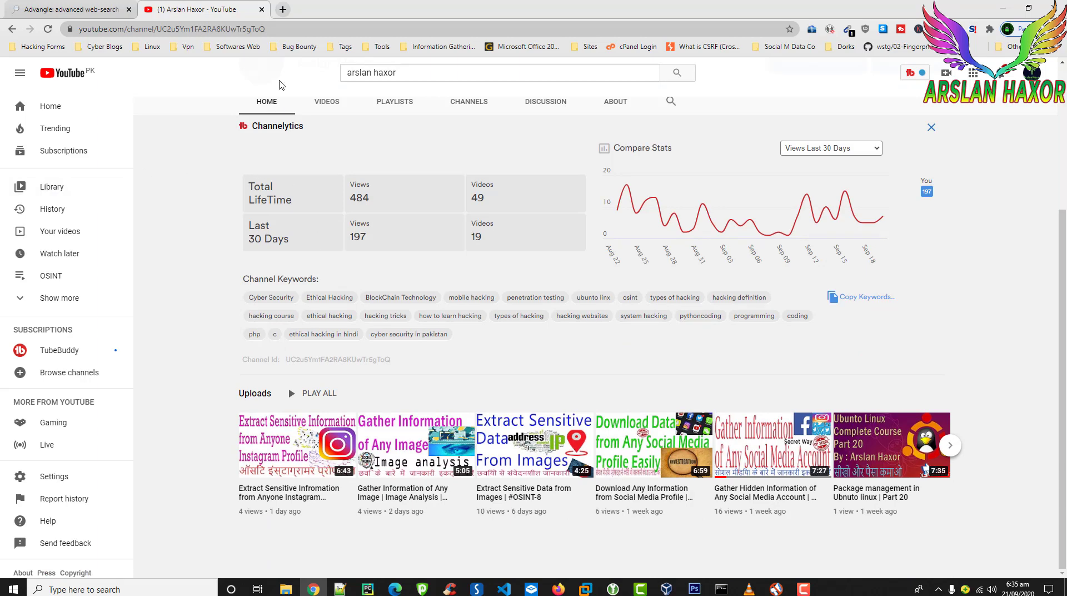
click(328, 109)
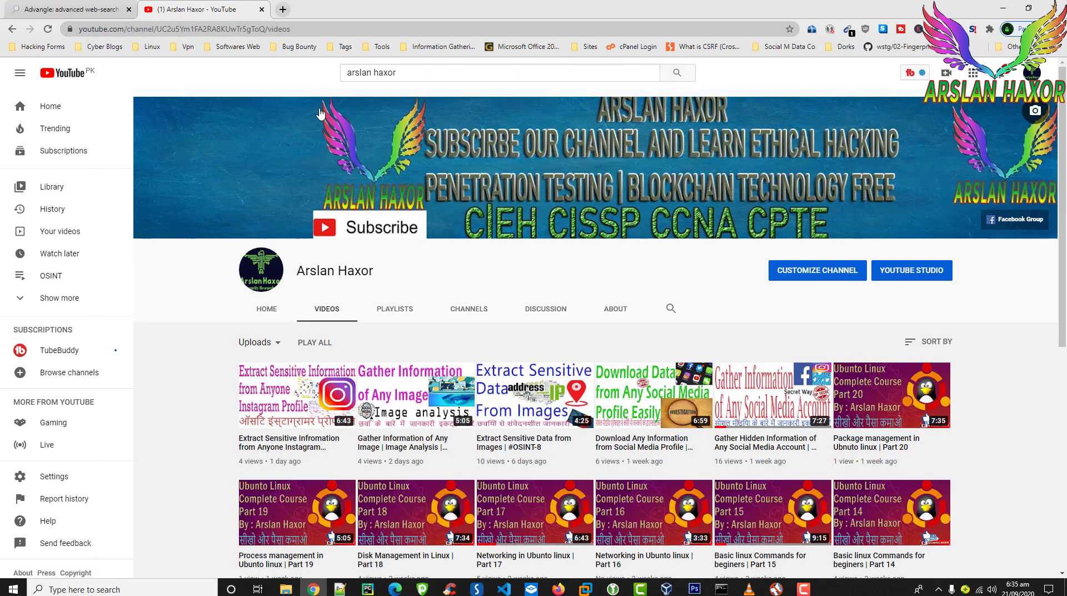